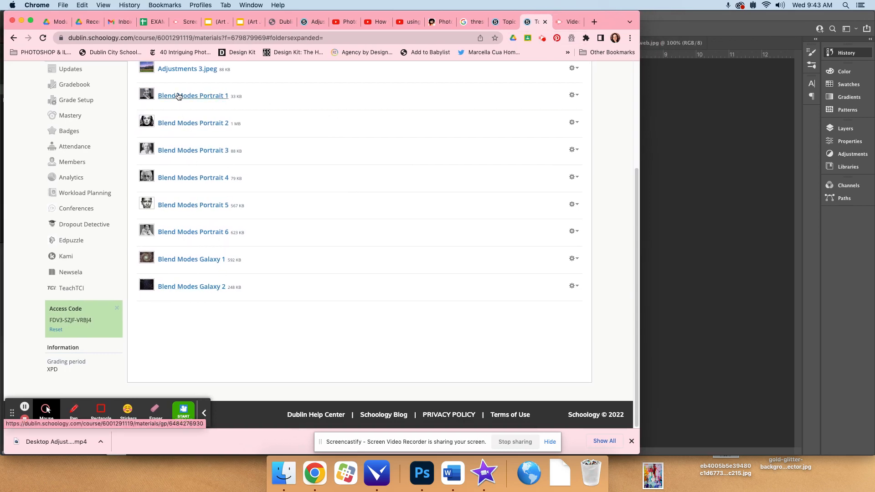
Step: Browse the course folder's portrait images from Blend Modes Portrait 1 through Blend Modes Portrait 4
scroll(259, 145, up, 1)
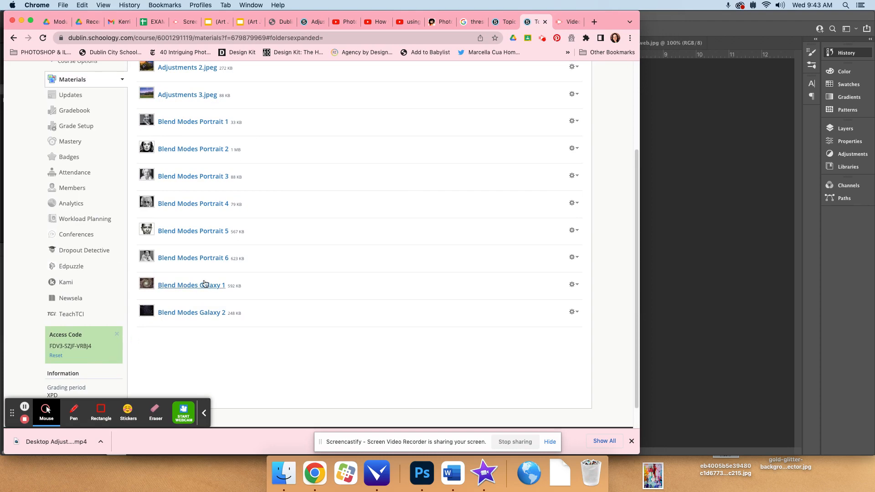
click(185, 122)
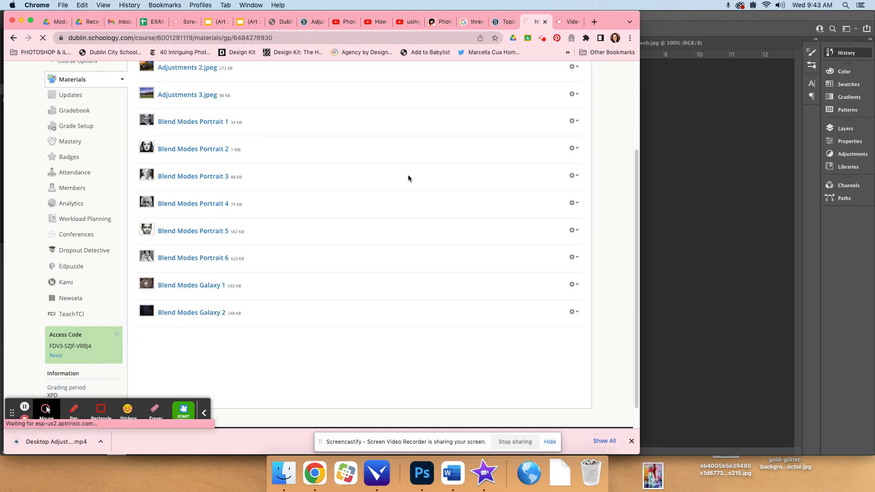
click(570, 109)
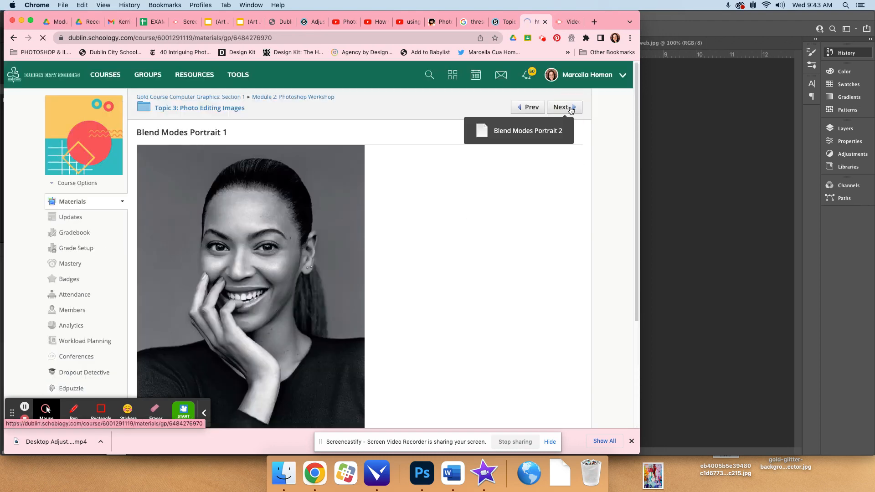
click(572, 111)
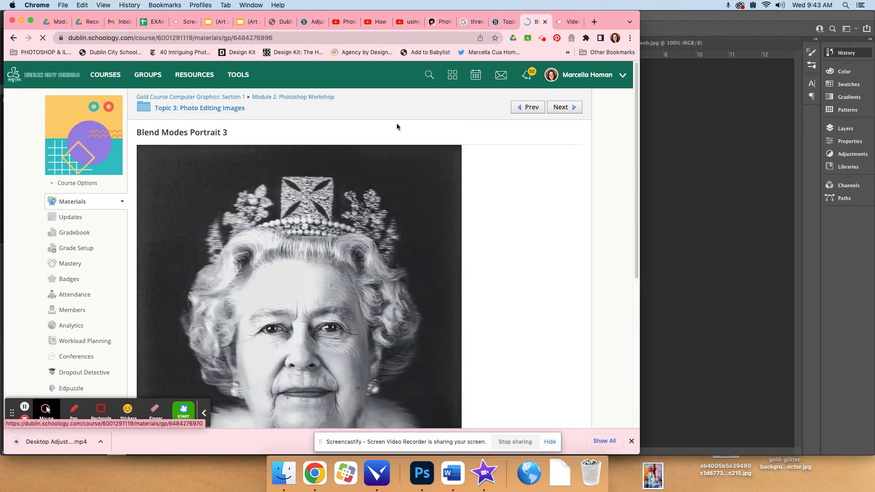
click(562, 110)
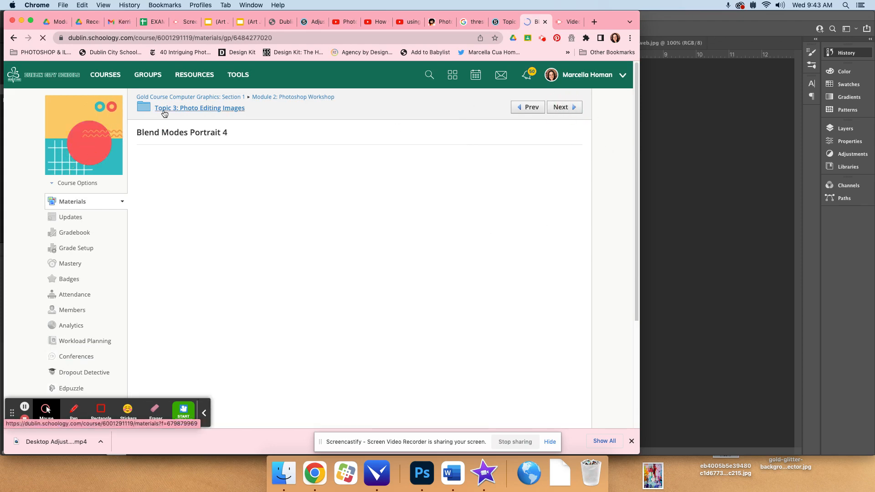
Step: Return to the Topic 3: Photo Editing Images folder and view the Blend Modes Galaxy 1 and Blend Modes Galaxy 2 images
click(196, 108)
scroll(308, 208, down, 5)
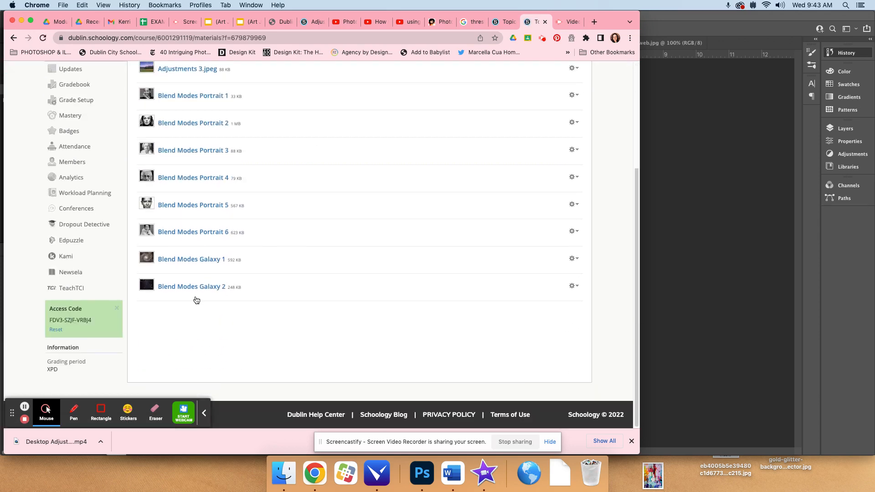
click(192, 255)
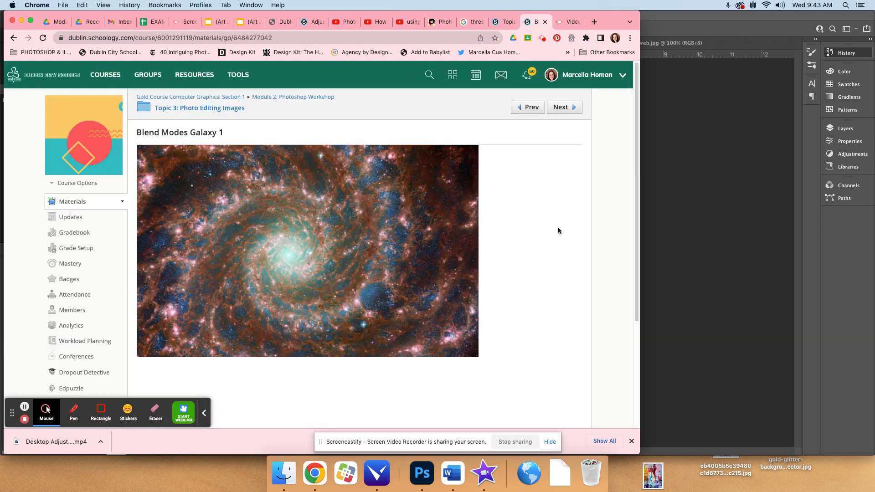
click(565, 107)
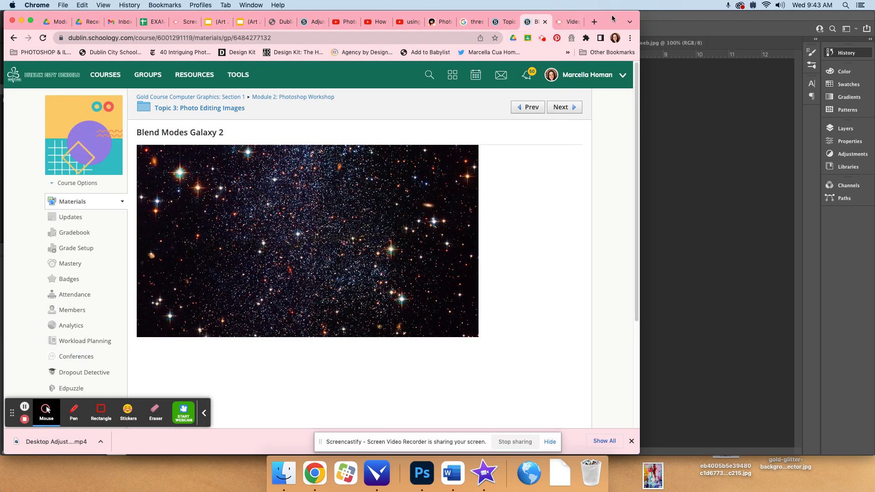
Step: Switch to Photoshop and open 229823-Black-And-White-Beyonce-Picture.jpeg from the recent files
click(705, 21)
click(139, 28)
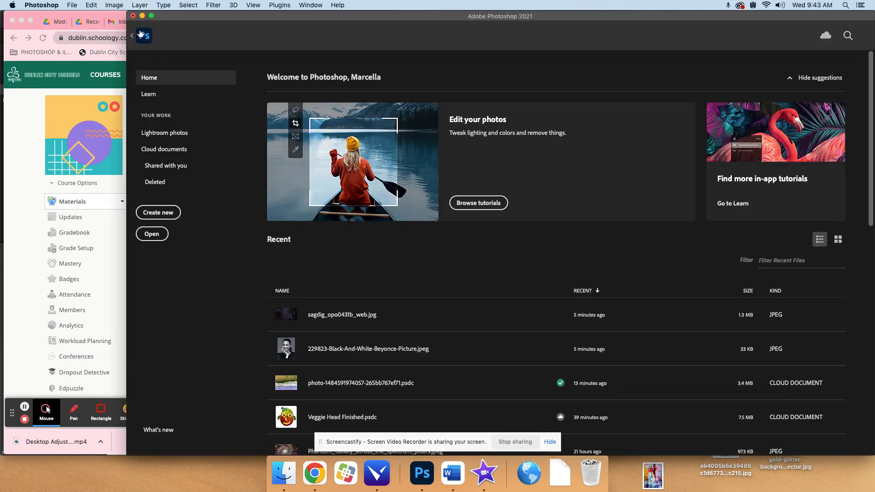
click(152, 234)
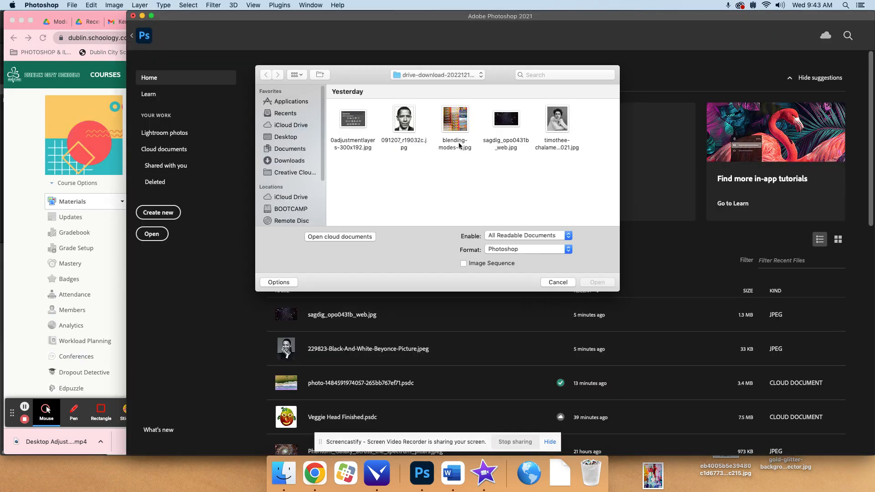
click(558, 282)
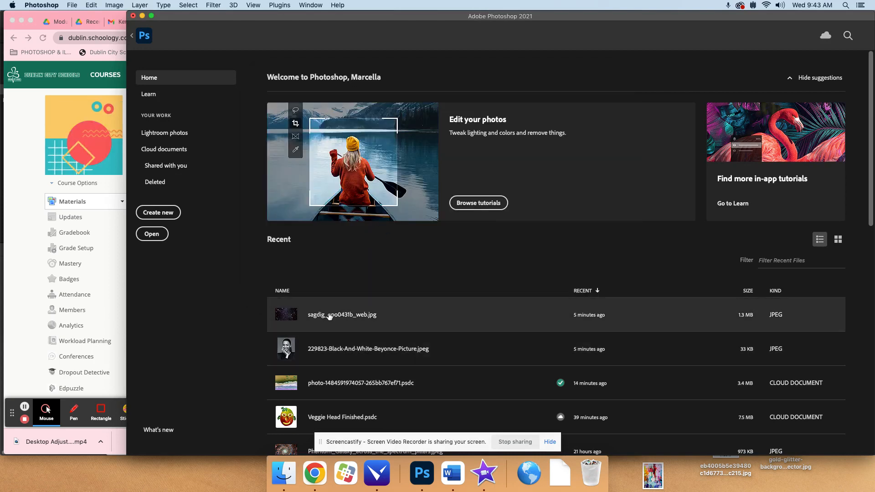
click(292, 346)
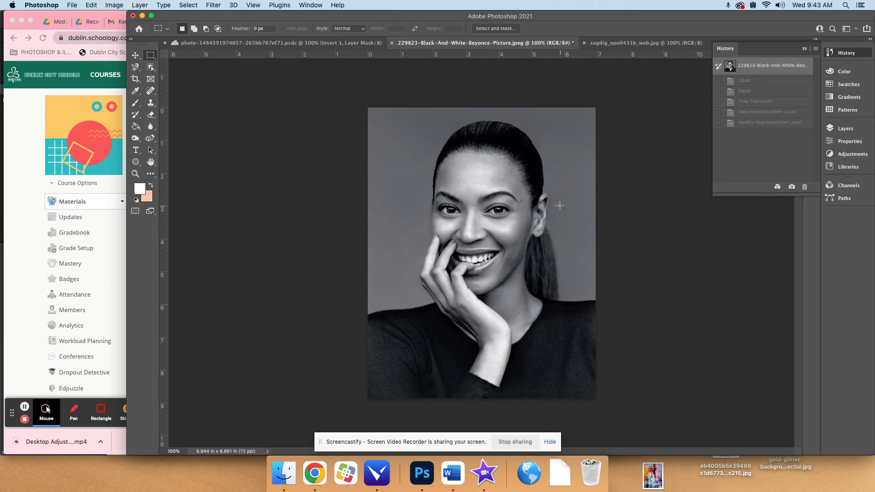
click(165, 42)
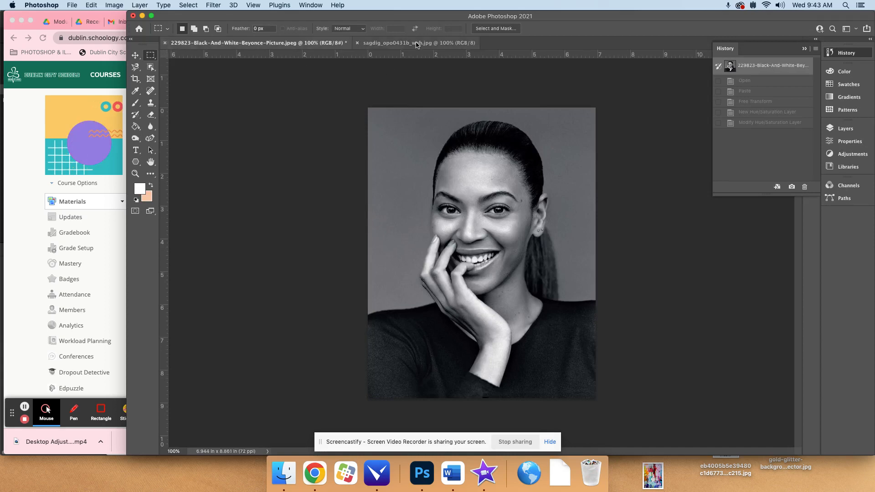
click(431, 44)
click(247, 44)
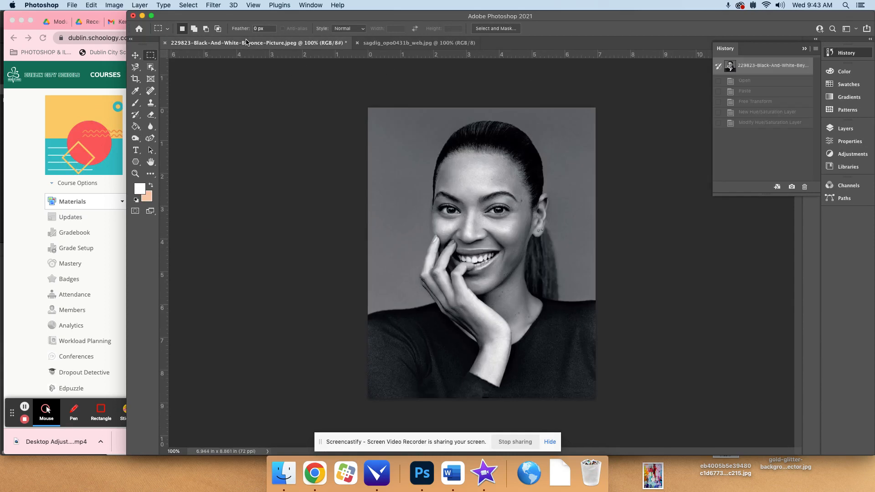
drag(564, 14, 493, 20)
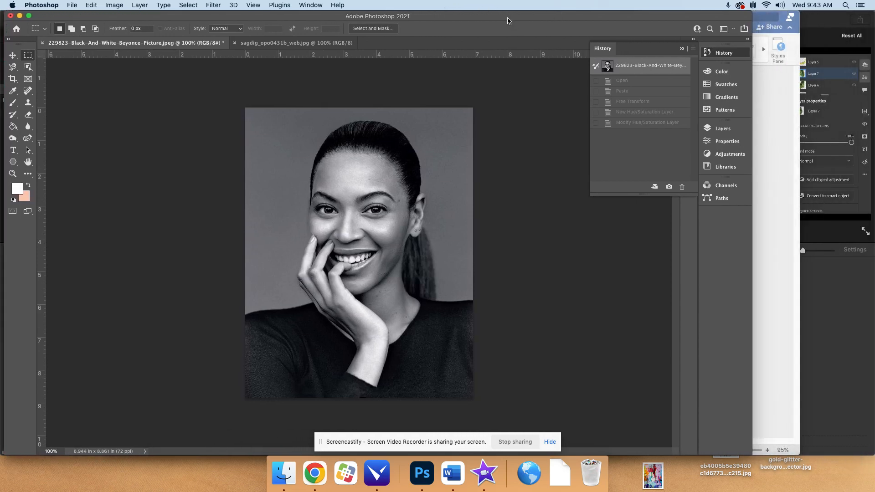
click(733, 54)
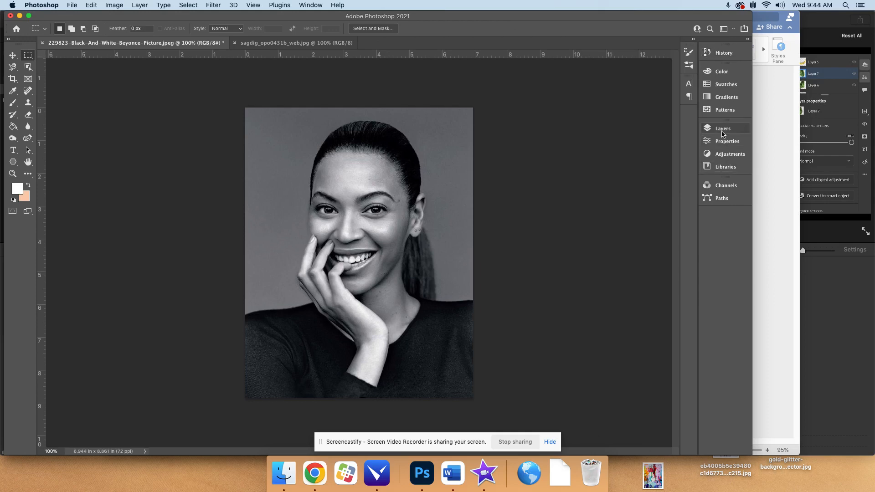
Step: Look at the starfield and portrait documents in turn, ending on the portrait
click(264, 44)
click(182, 44)
click(258, 45)
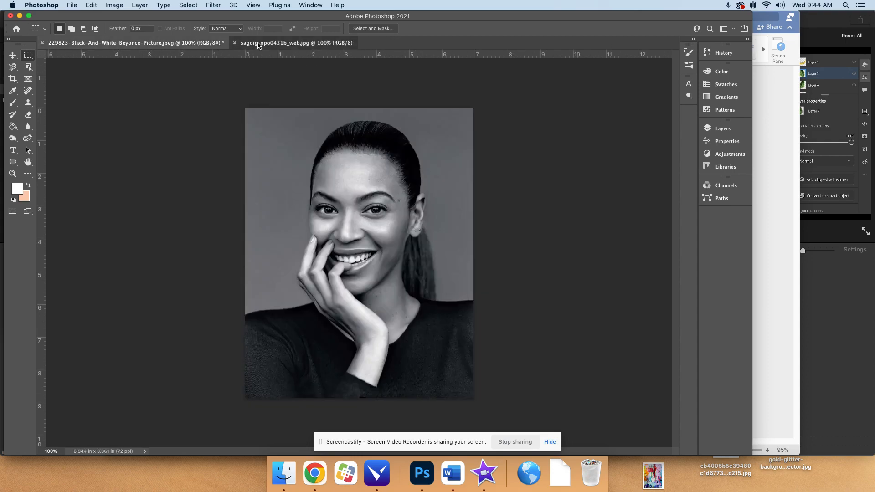
click(201, 44)
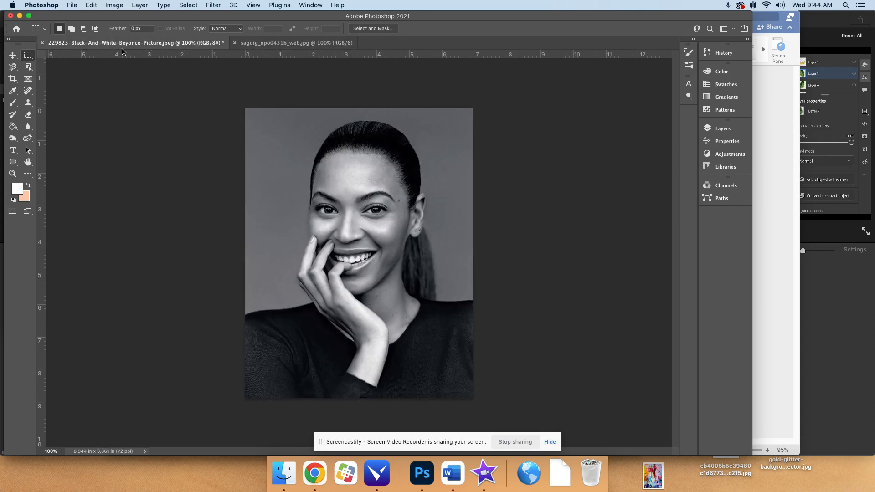
Step: Open the starfield image sagdig_opo0431b_web.jpg from its downloaded folder
click(72, 5)
click(84, 26)
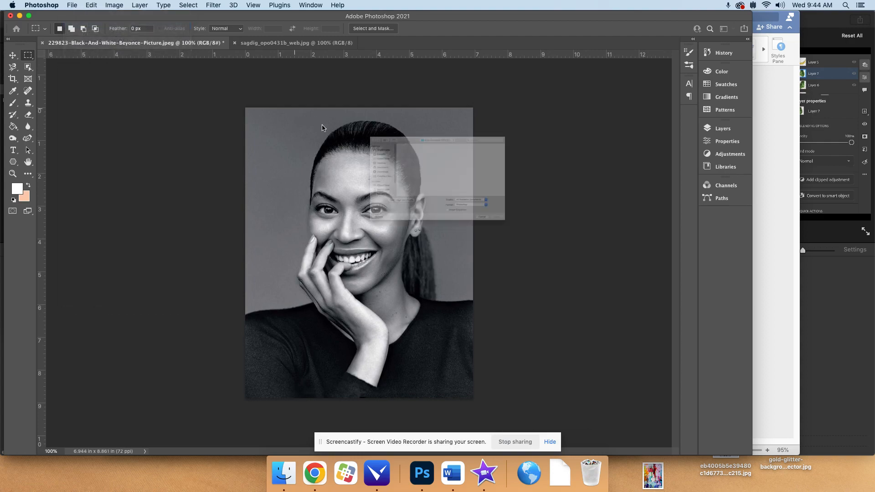
click(506, 120)
click(596, 283)
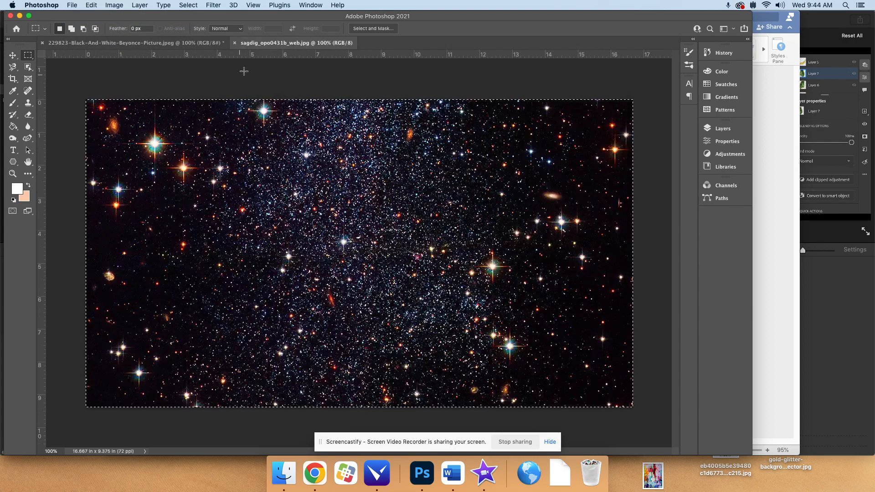
click(205, 42)
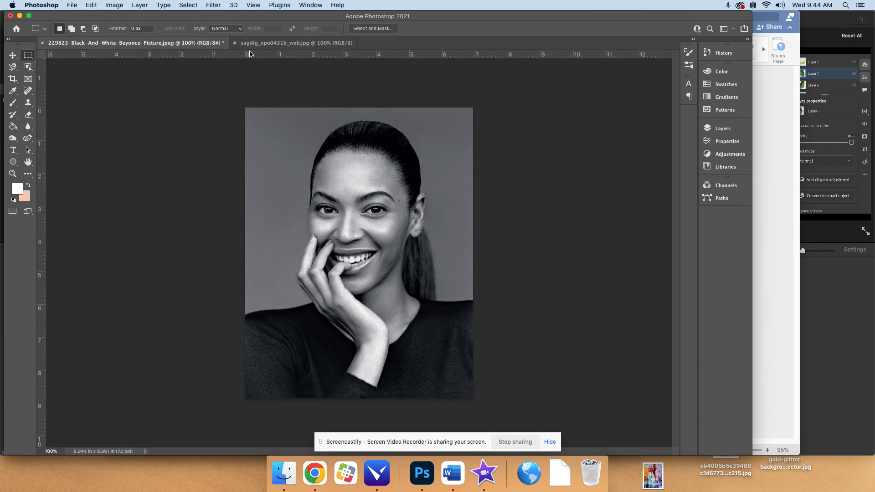
click(231, 44)
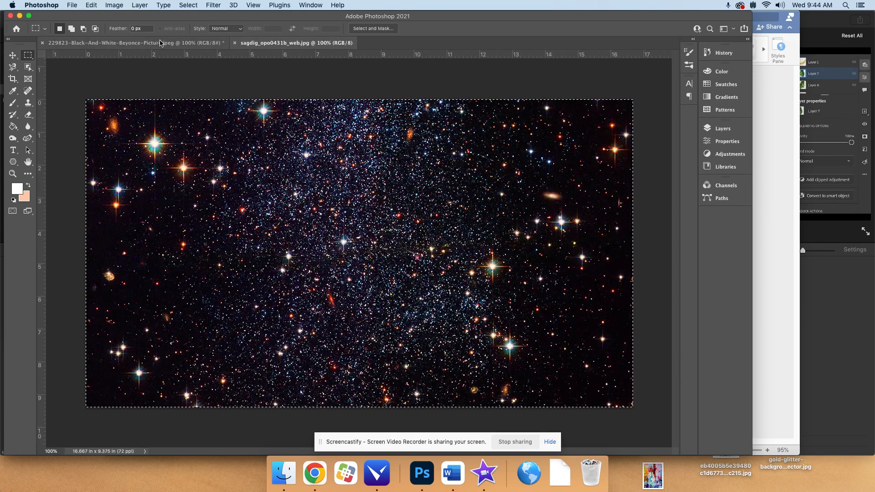
click(14, 56)
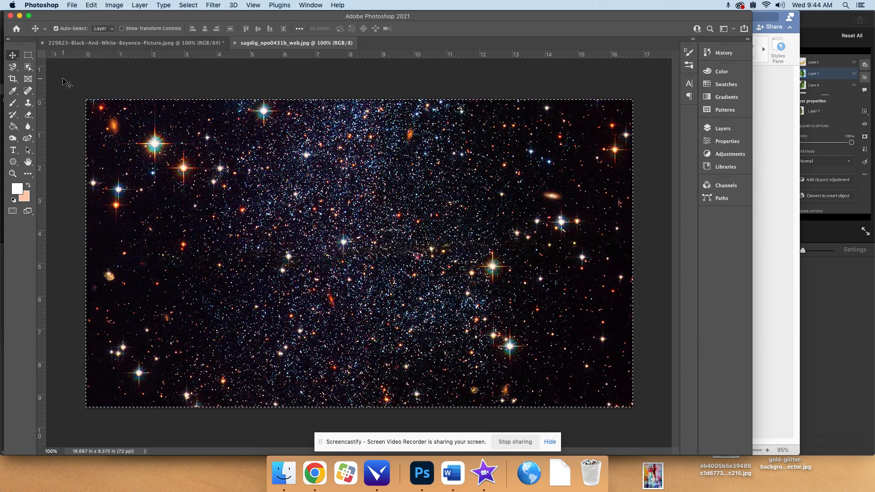
click(310, 5)
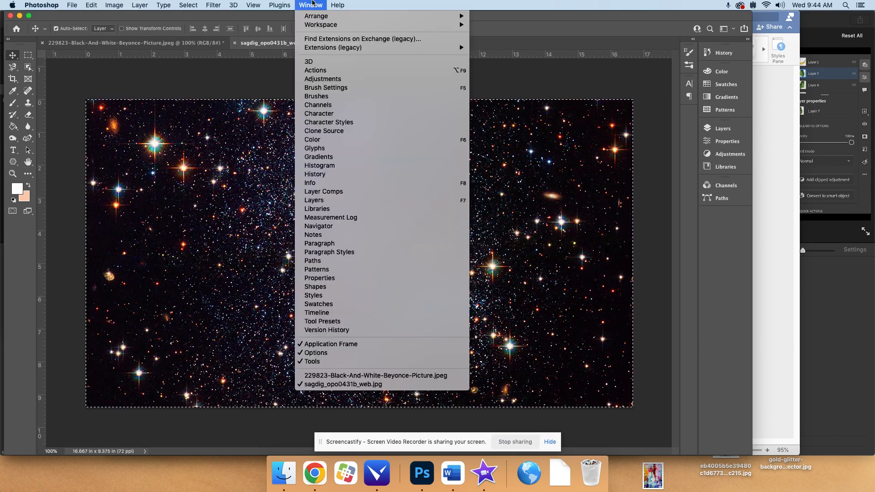
click(305, 5)
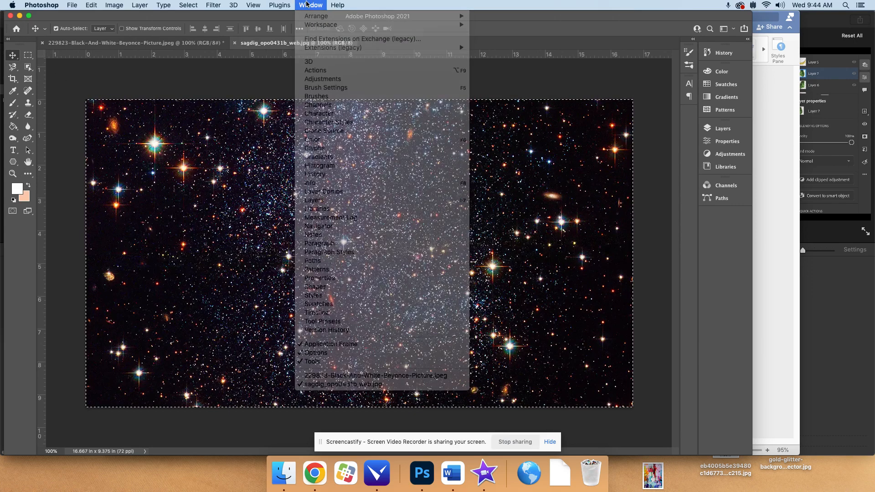
Step: Clear the existing selection, then select the entire starfield image with the Rectangular Marquee tool and copy it
click(28, 55)
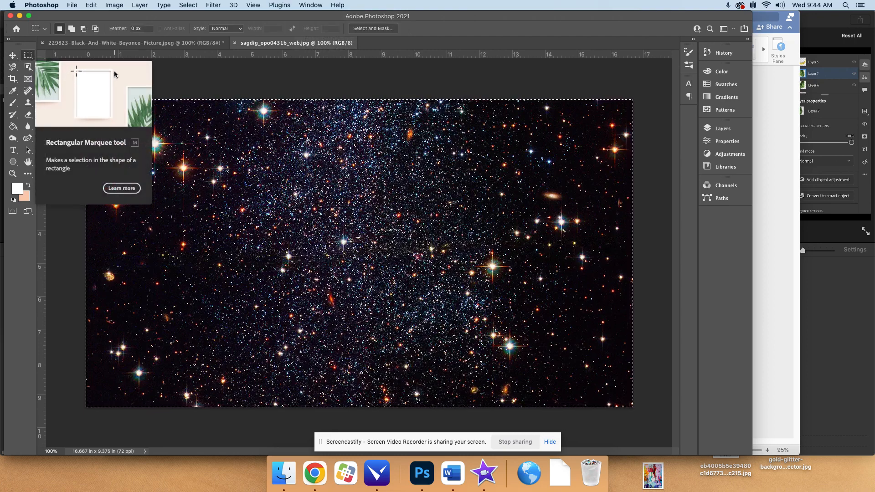
click(205, 75)
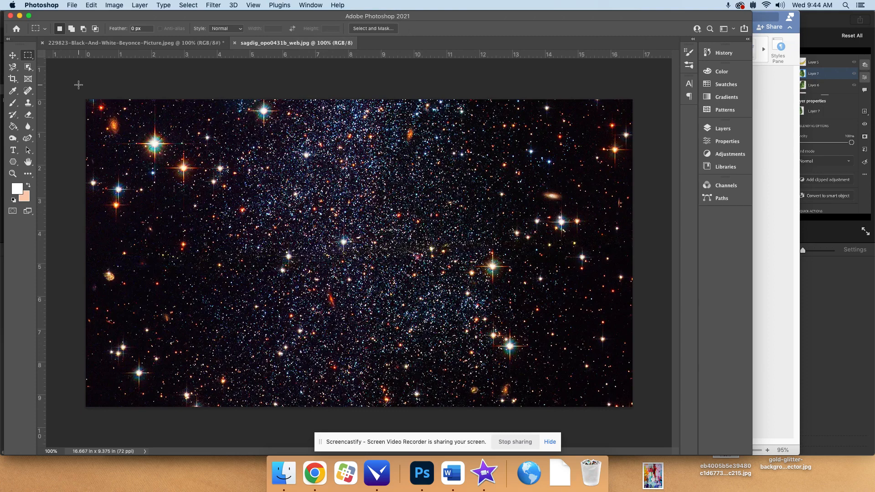
drag(78, 85, 616, 417)
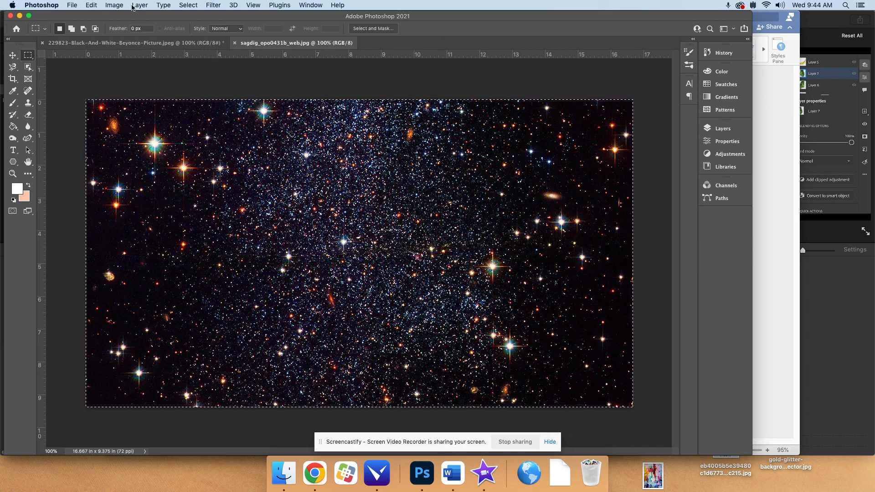
click(92, 5)
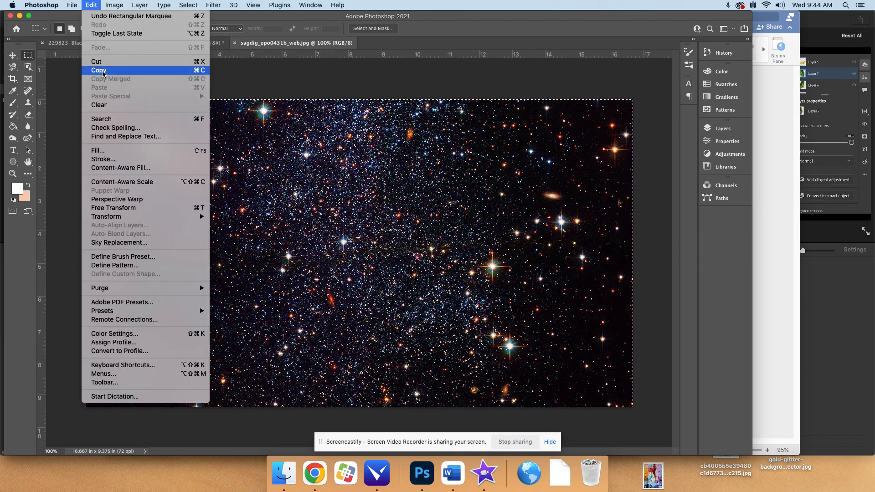
click(195, 71)
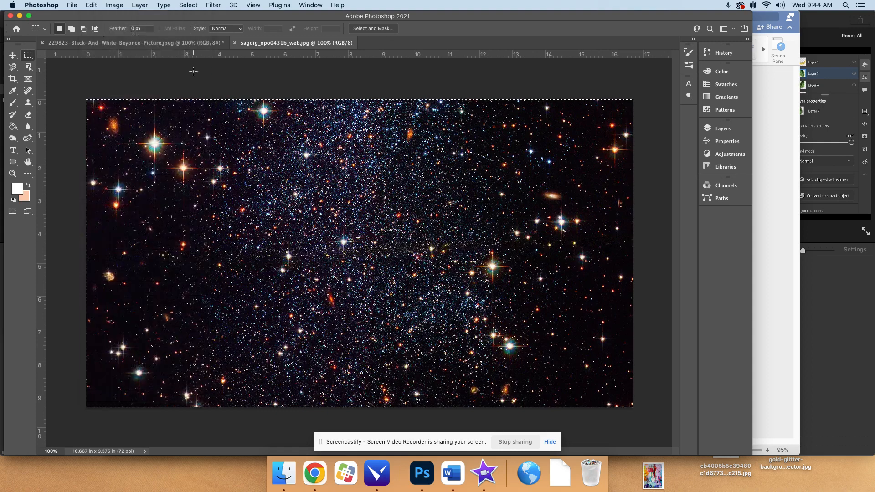
Step: Paste the copied starfield into the 229823-Black-And-White-Beyonce-Picture.jpeg document
click(172, 43)
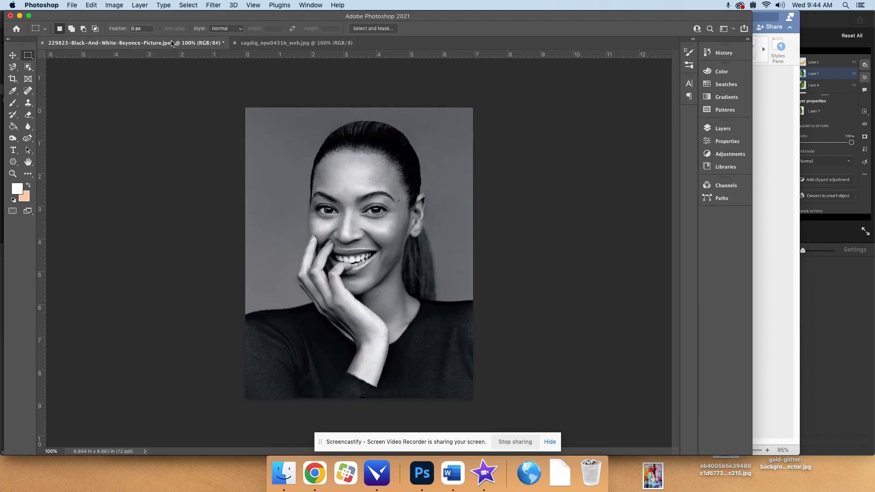
click(92, 5)
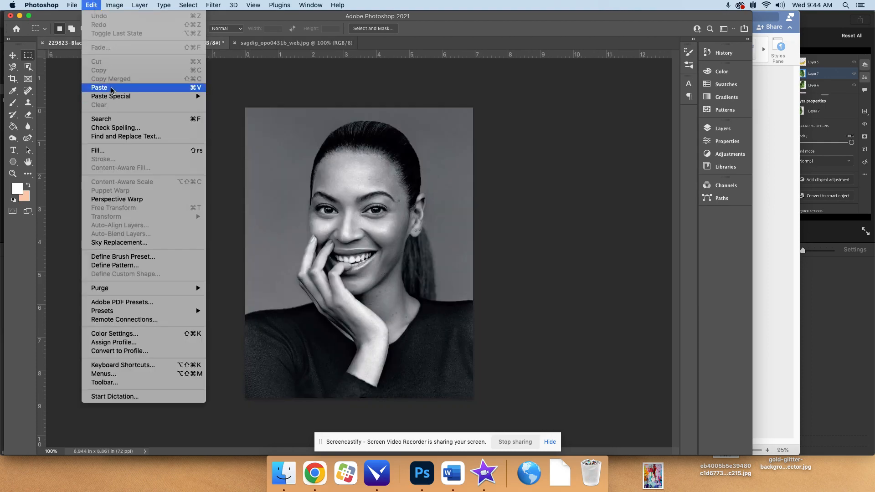
click(111, 88)
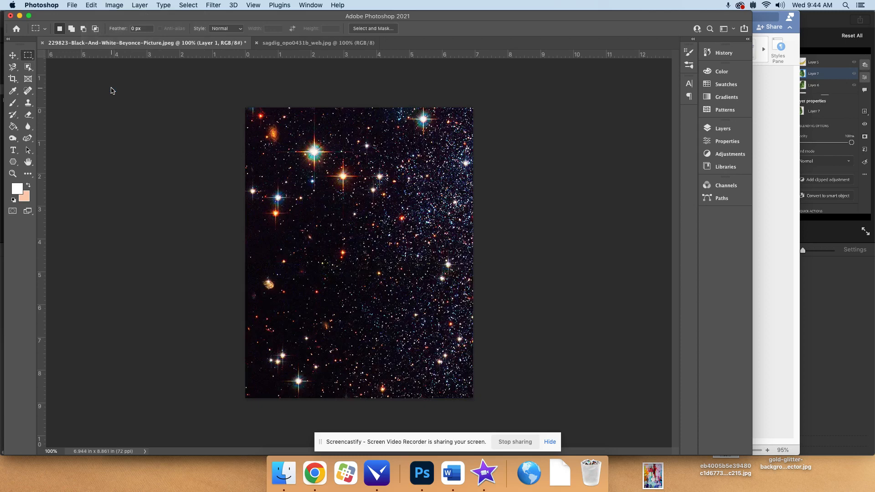
Step: Show the layer list and shift the starfield layer leftward with the Move tool so its denser stars cover the portrait
click(716, 133)
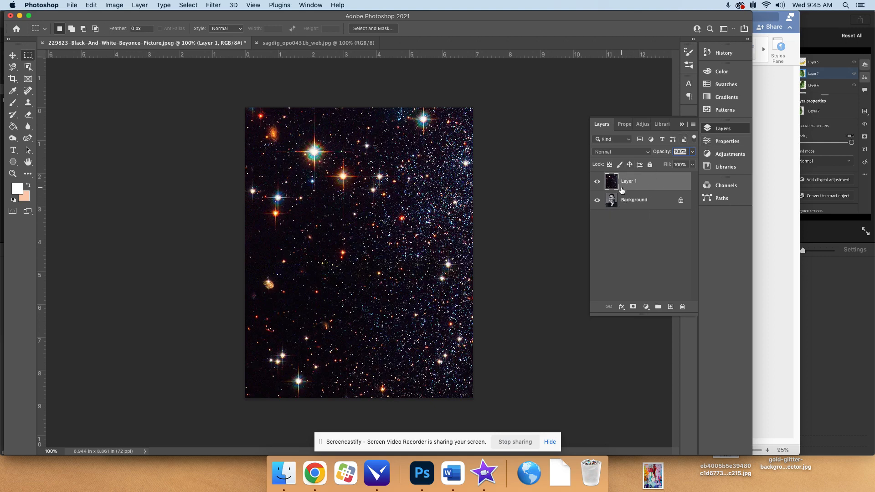
click(13, 55)
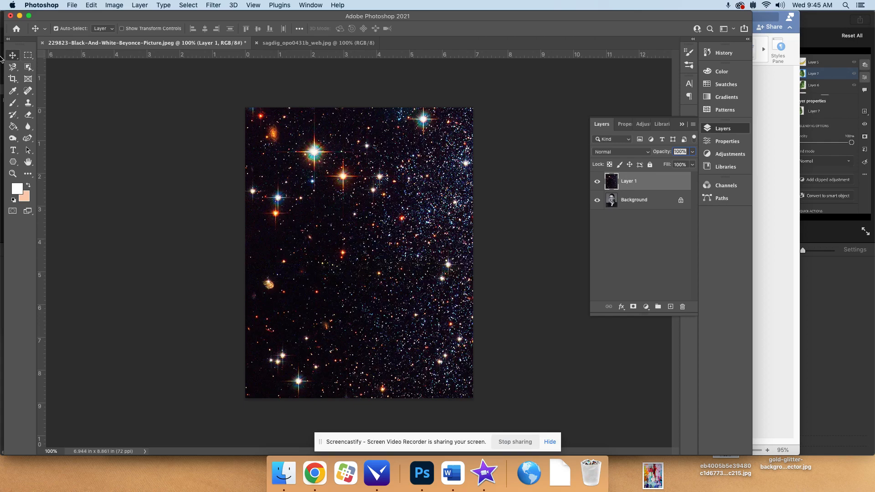
drag(350, 172, 258, 177)
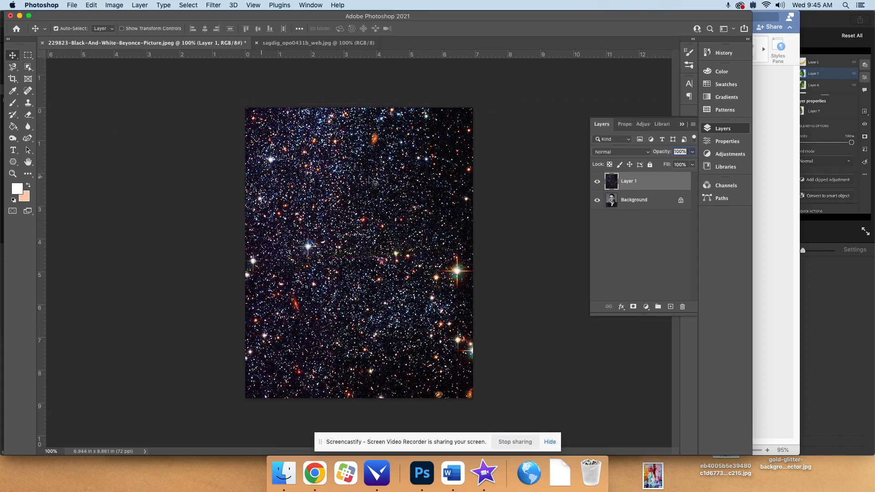
drag(387, 176, 267, 193)
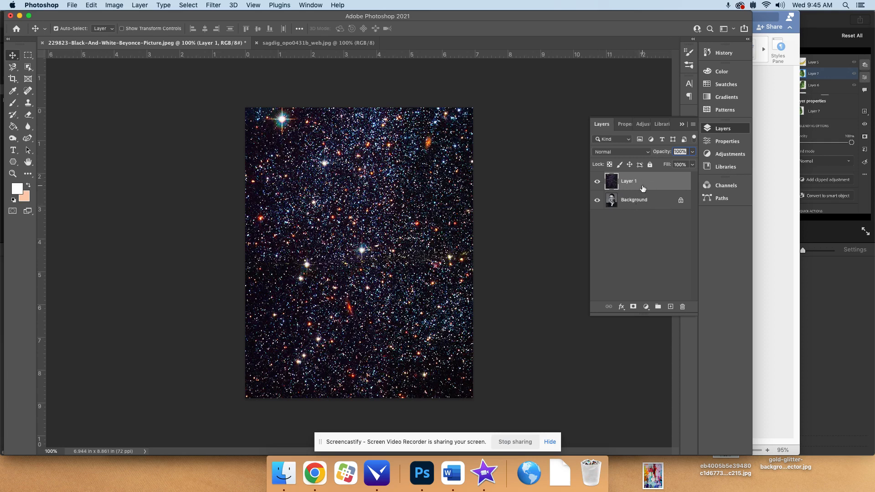
Step: Set the starfield layer's blend mode to Lighten
click(724, 126)
click(725, 129)
click(613, 155)
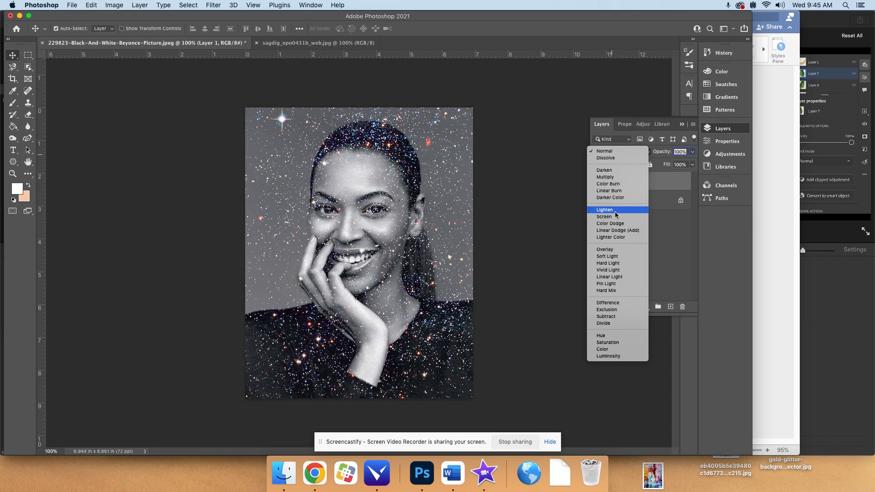
click(636, 213)
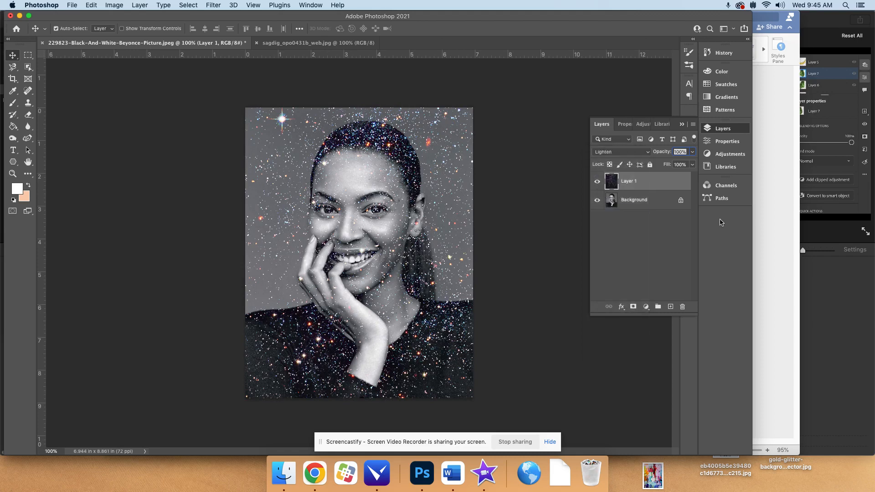
Step: Save a maximum-quality JPEG copy of the composite as Lighten BM.jpg in the Documents folder
click(41, 5)
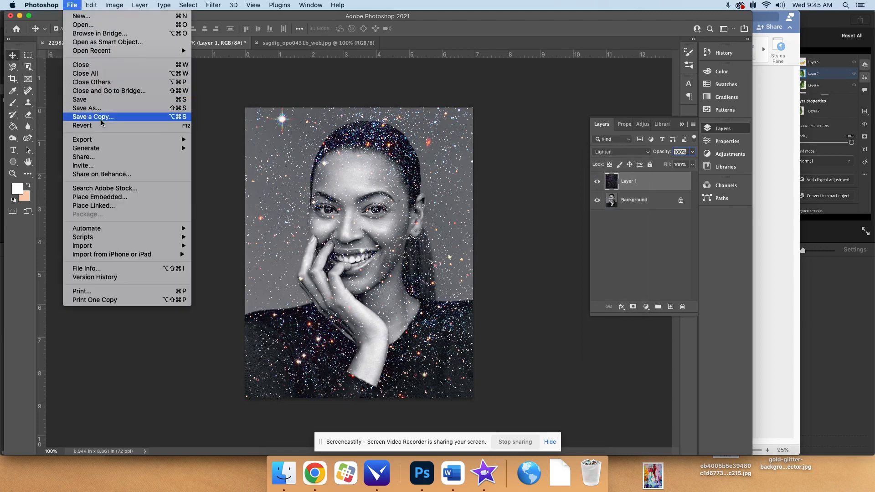
click(182, 117)
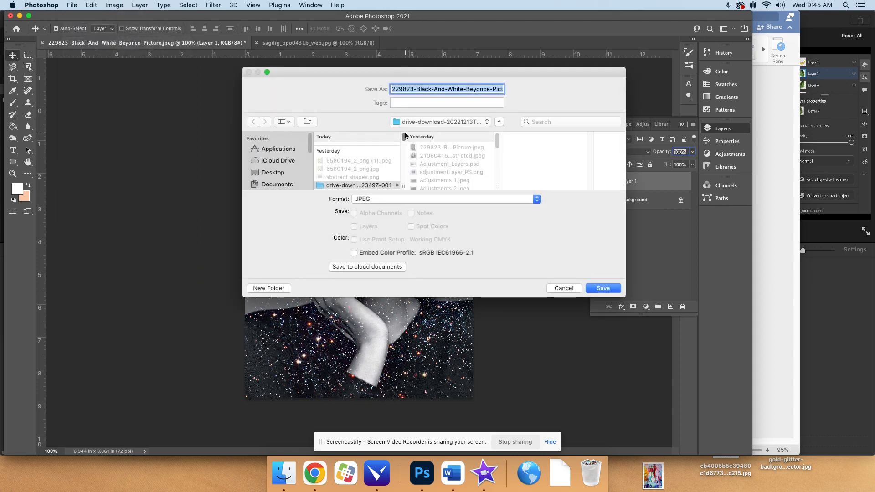
text(Lighten)
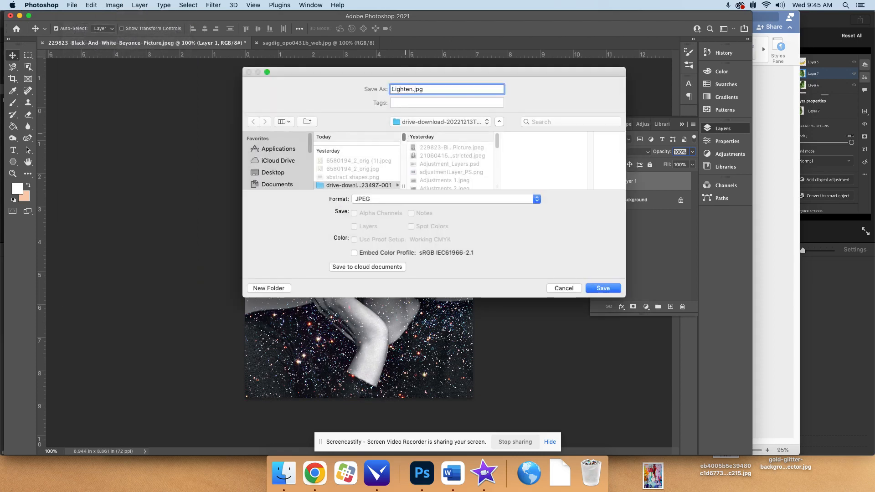
text( BM)
click(272, 185)
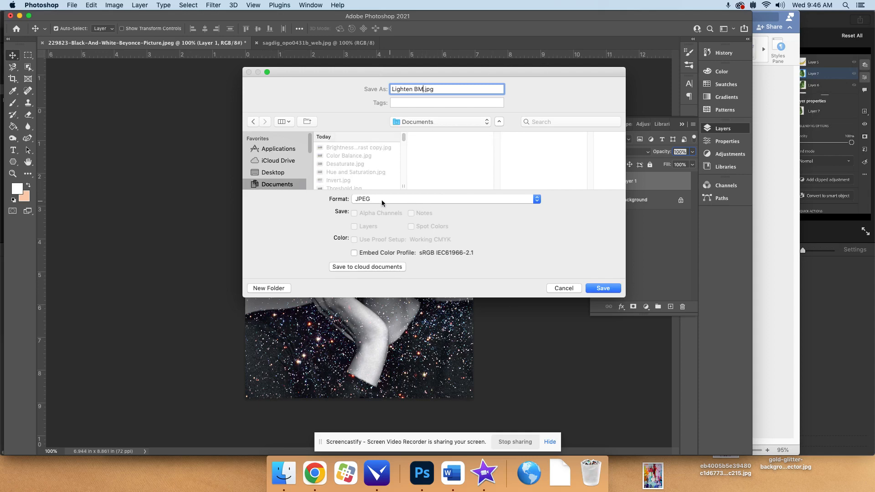
click(603, 289)
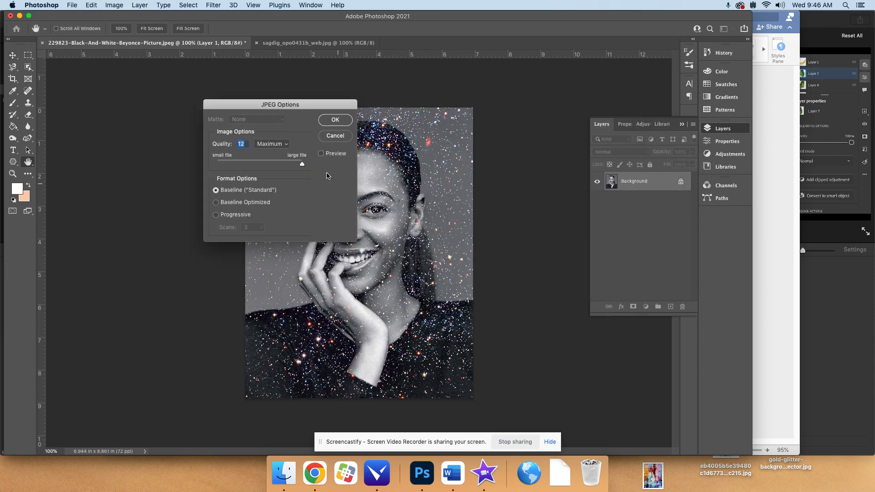
click(330, 125)
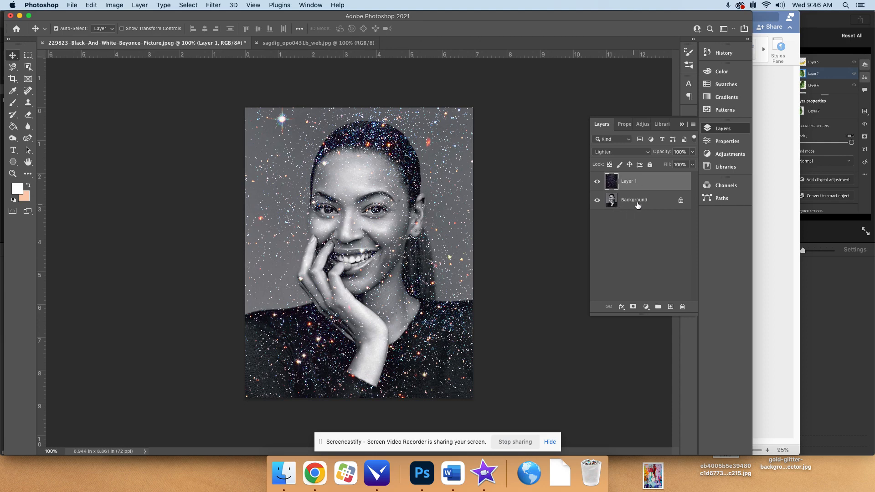
Step: Change the starfield layer's blend mode to Color Dodge
click(640, 155)
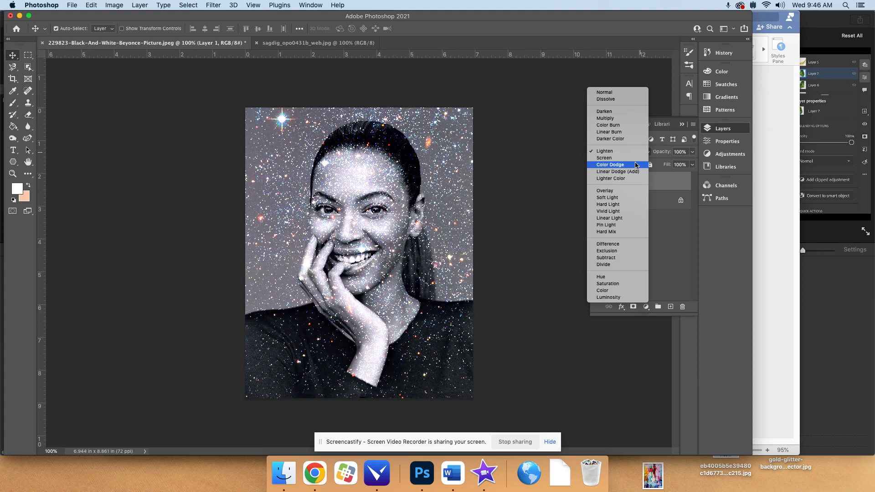
click(656, 157)
click(647, 154)
click(636, 168)
Step: Save a maximum-quality JPEG copy of the composite as Color Dodge BM.jpg in the Documents folder
click(72, 5)
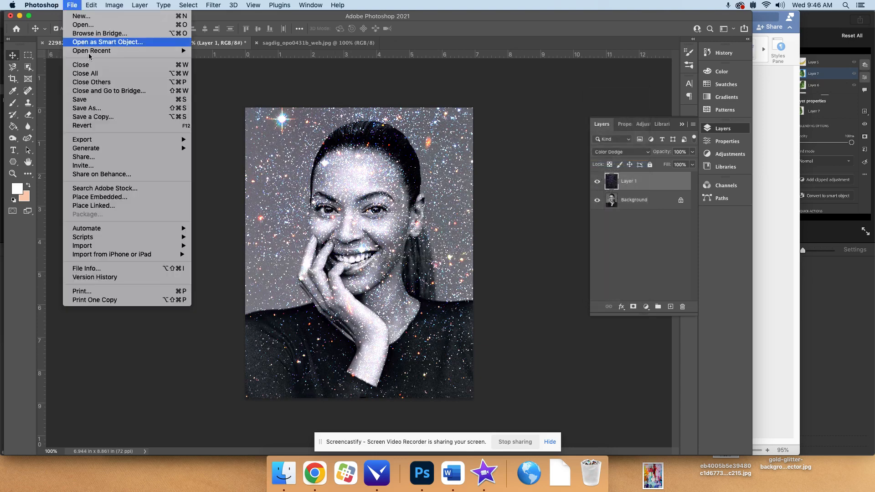
click(101, 118)
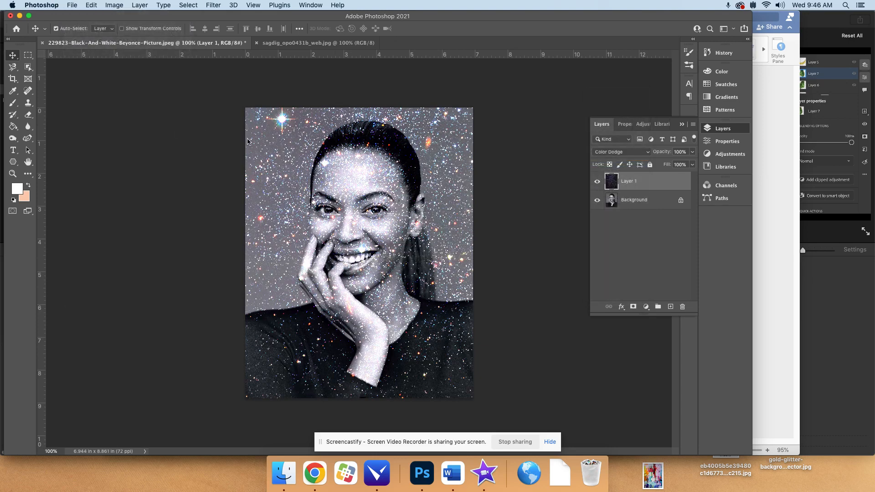
text(Color Dodge BM.jpg)
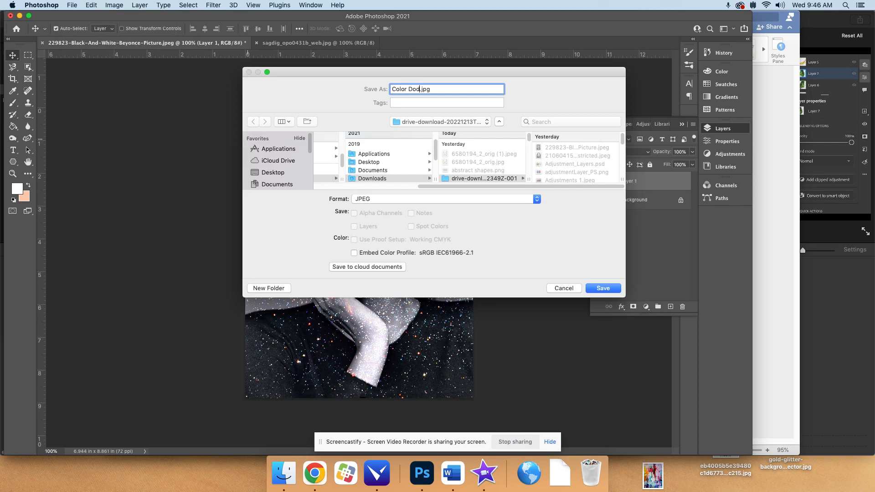
click(294, 184)
click(393, 199)
click(390, 201)
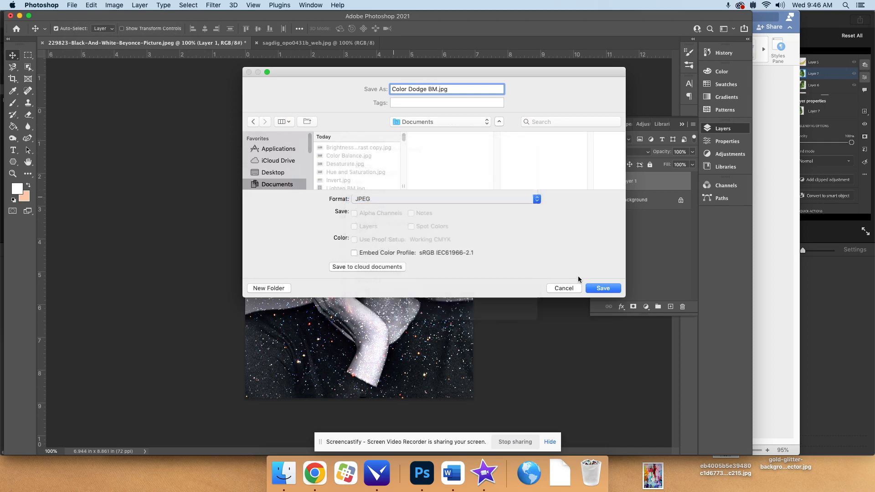
click(604, 289)
click(348, 120)
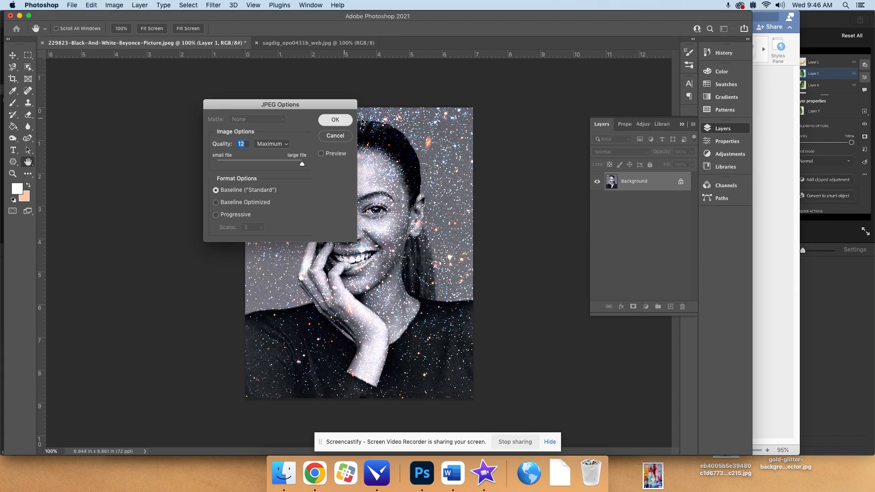
Step: Change the starfield layer's blend mode to Soft Light and save a JPEG version as Soft Light BM.jpg in the Documents folder
click(621, 152)
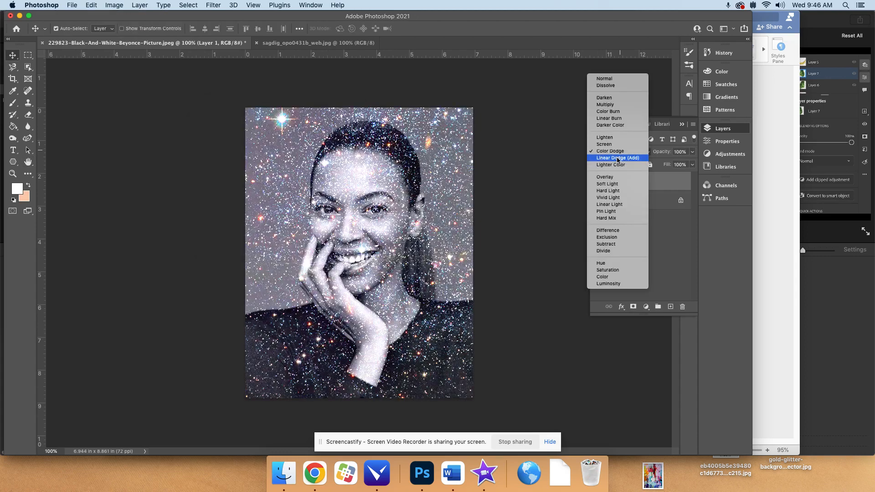
click(613, 187)
click(72, 5)
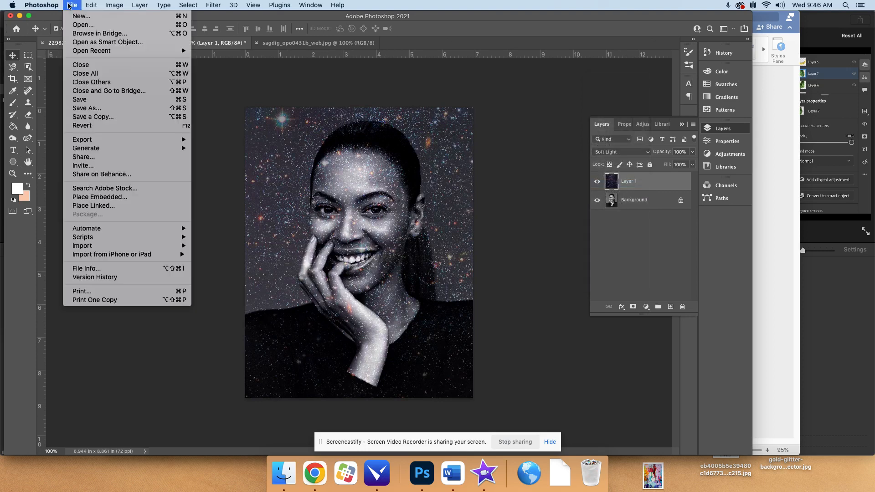
click(86, 108)
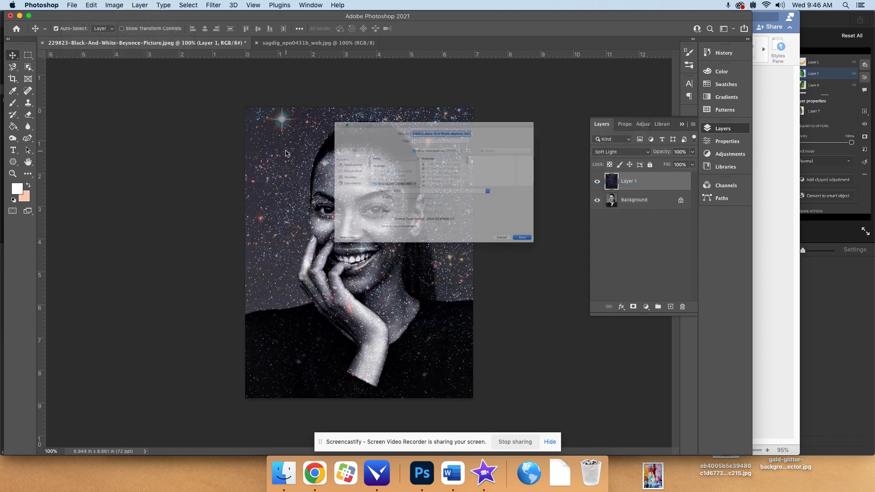
text(Soft Light BM.jpg)
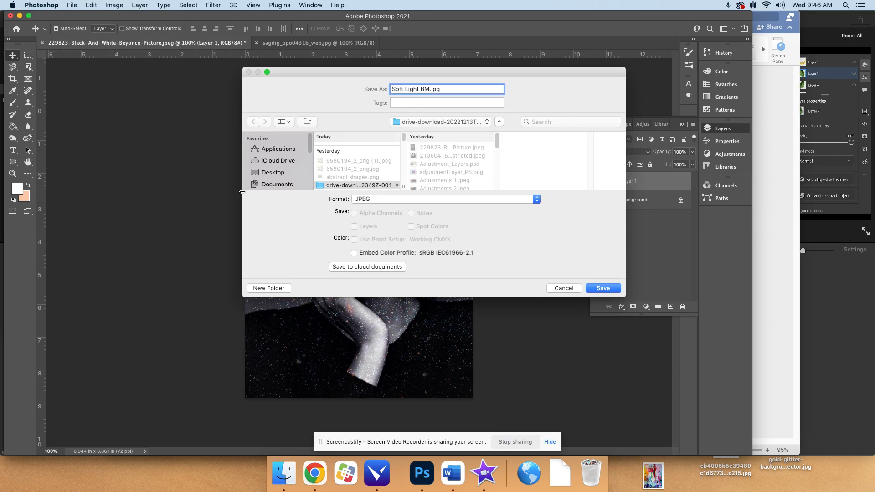
click(276, 184)
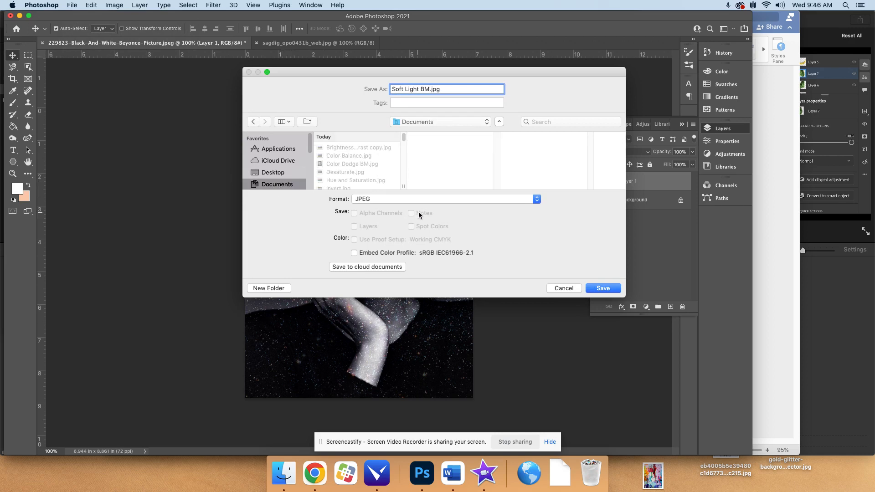
click(603, 288)
click(339, 121)
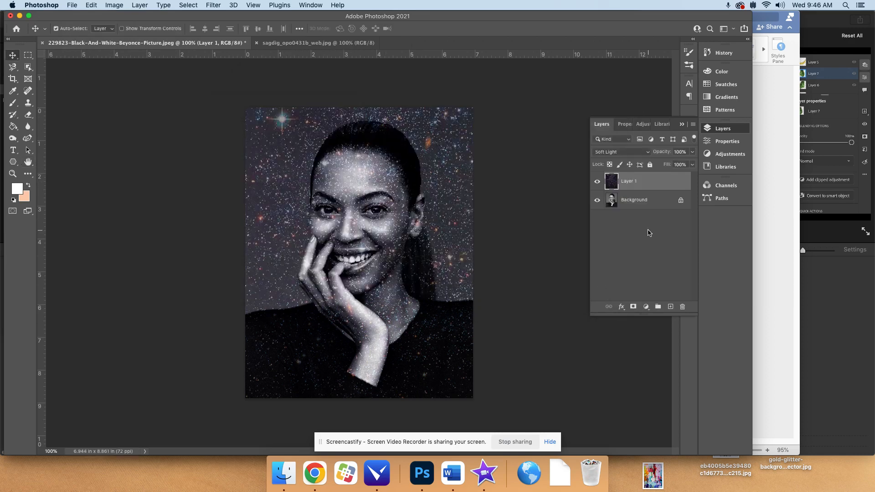
Step: Change the starfield layer's blend mode to Pin Light and lower its opacity to 65%
click(620, 151)
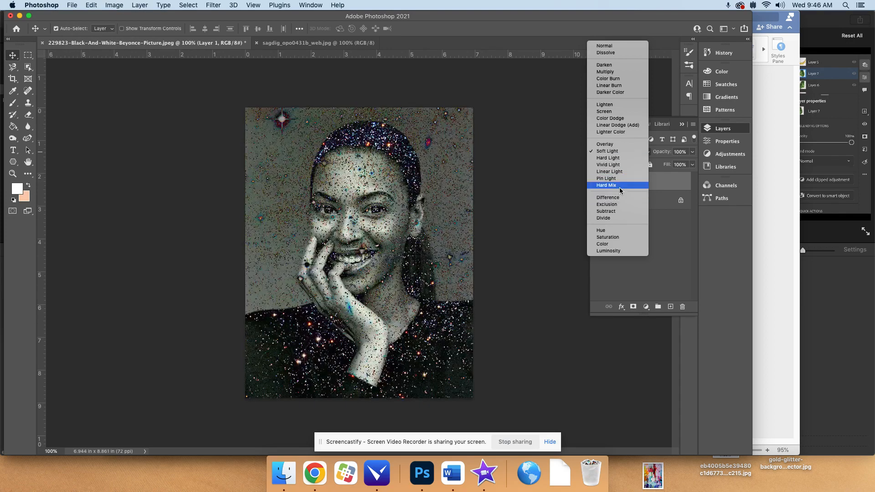
click(618, 178)
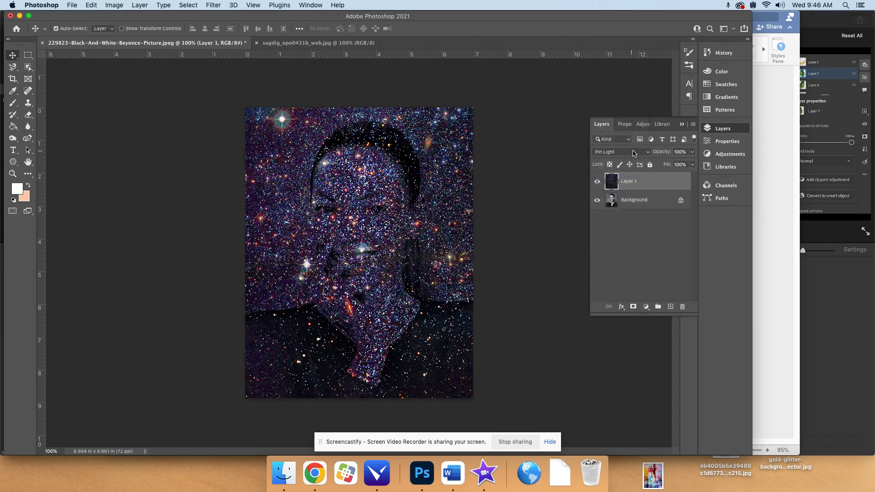
click(691, 153)
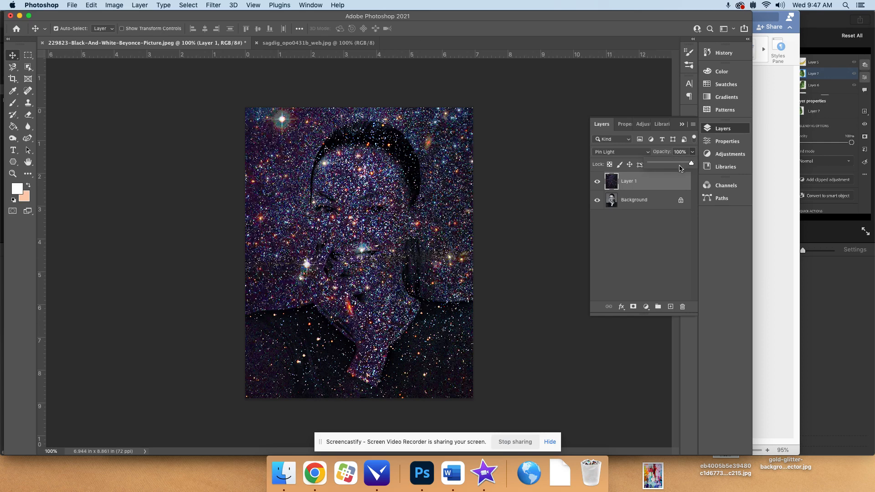
drag(684, 165, 678, 165)
click(692, 152)
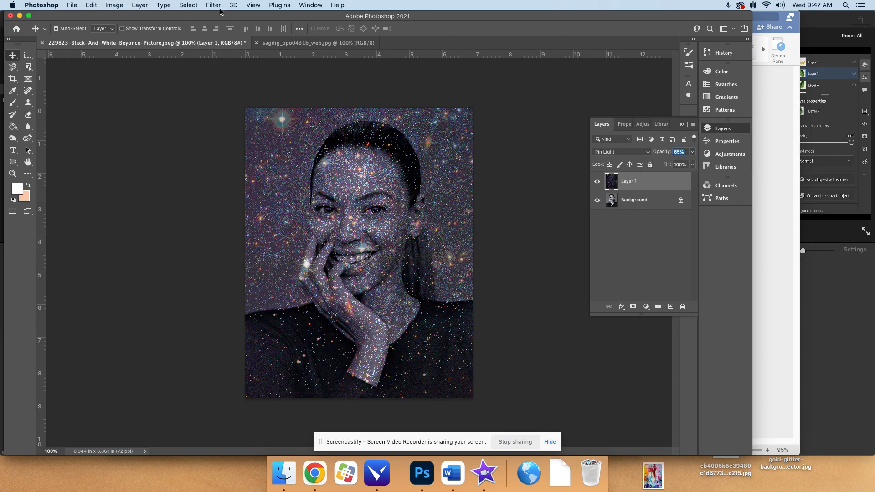
Step: Save a JPEG copy of the composite as Pin Light BM.jpg in the Documents folder
click(72, 5)
click(122, 124)
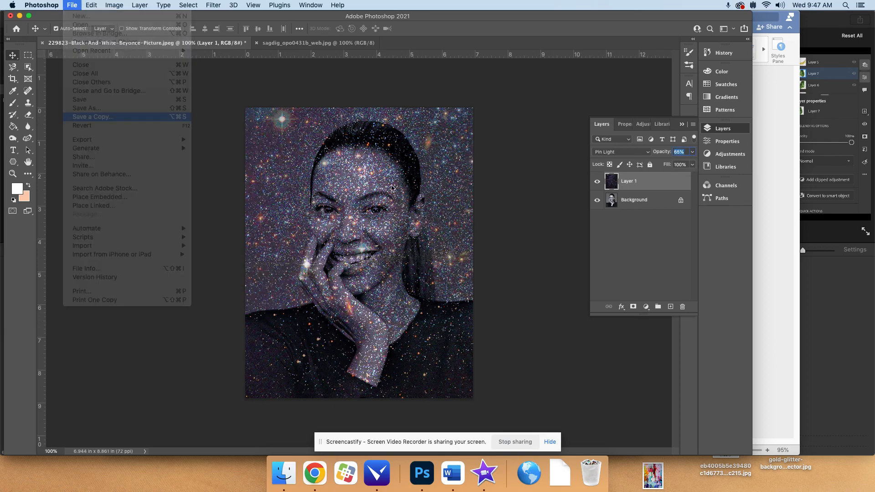
click(275, 184)
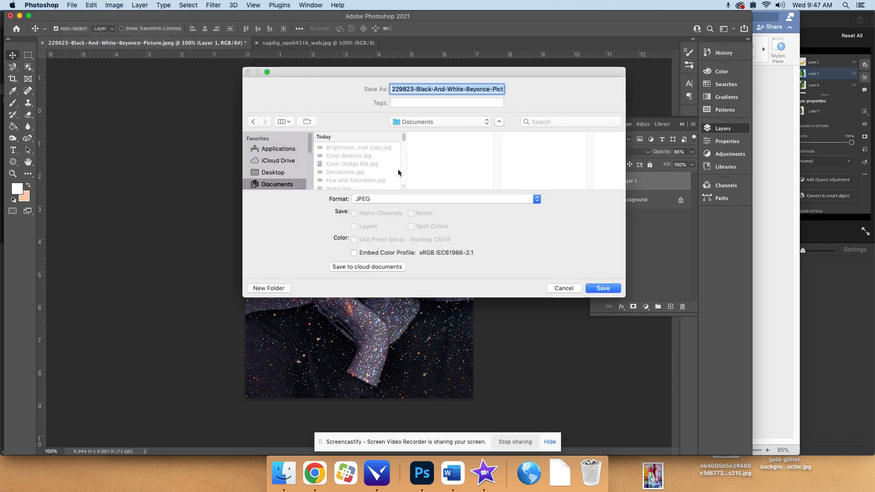
text(Pin Light BM.jpg)
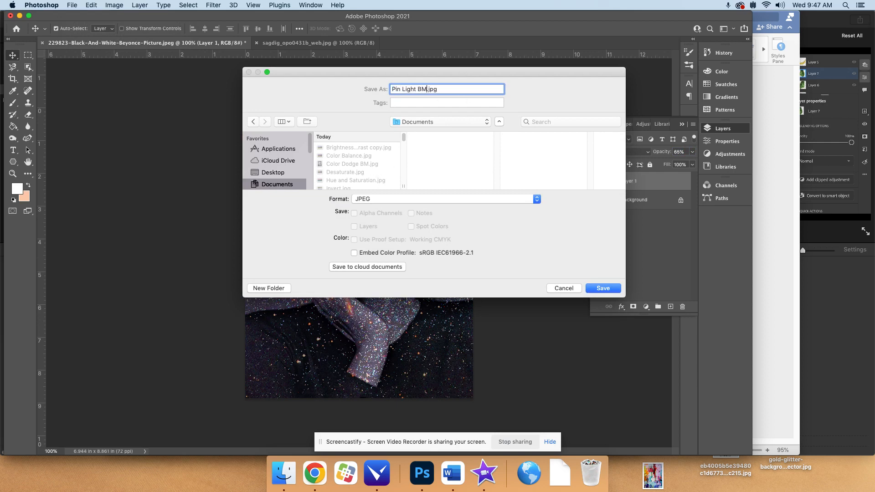
scroll(406, 144, down, 3)
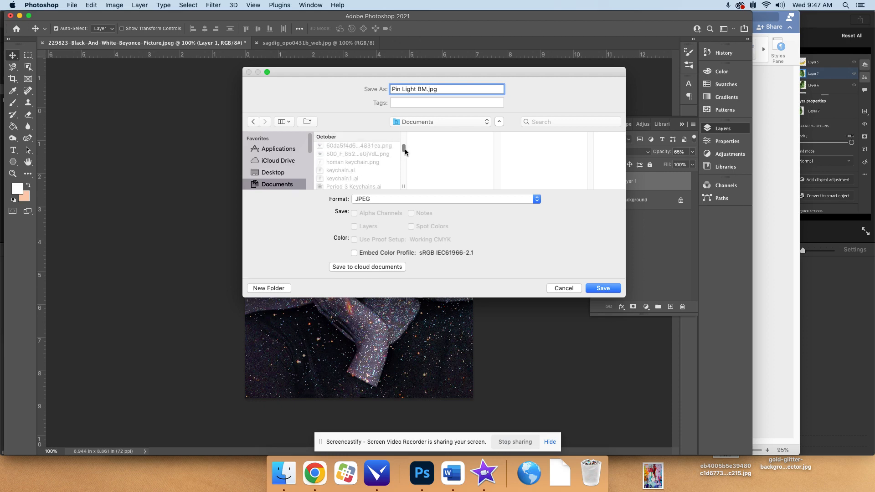
scroll(407, 141, up, 3)
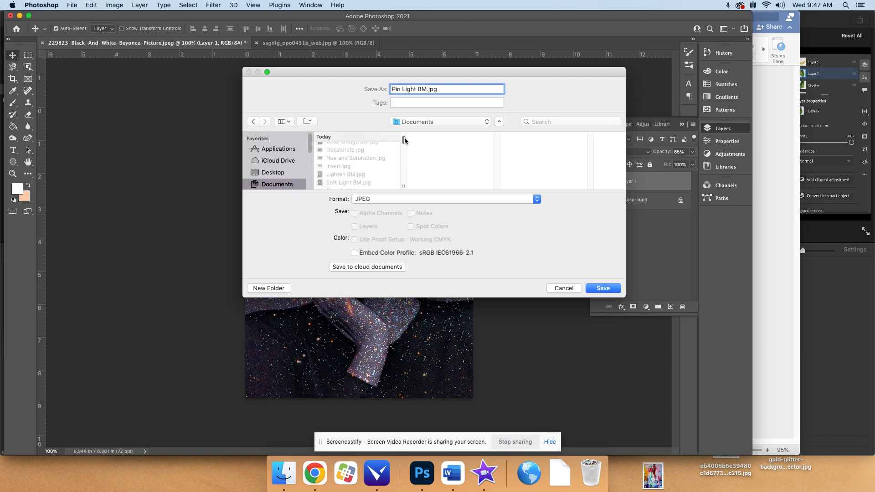
scroll(405, 138, up, 1)
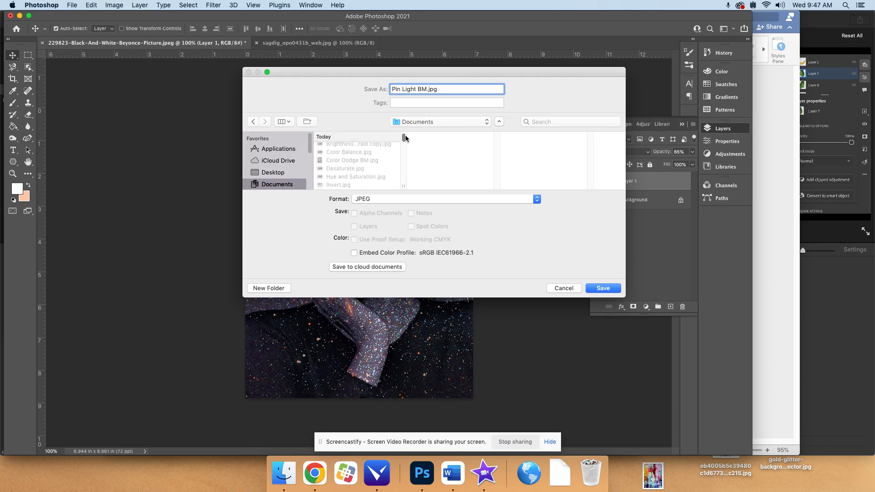
click(599, 289)
key(Return)
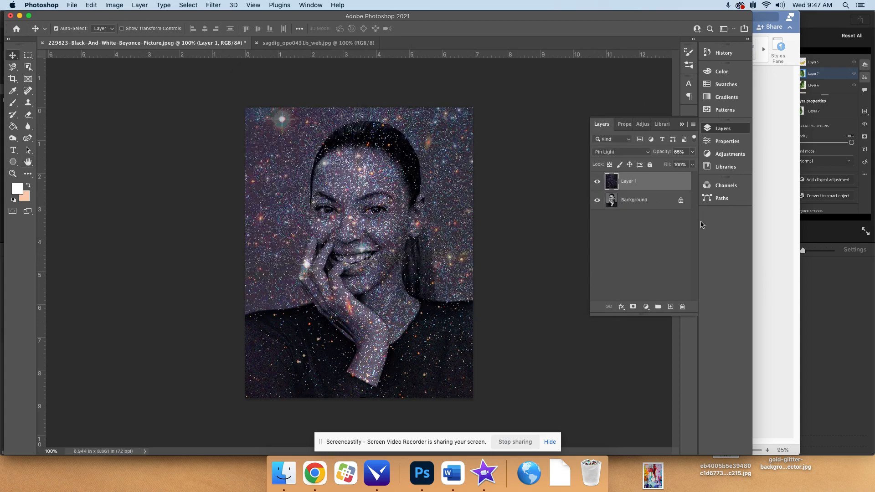
Step: Change the starfield layer's blend mode to Exclusion and set its opacity to 80%
click(620, 152)
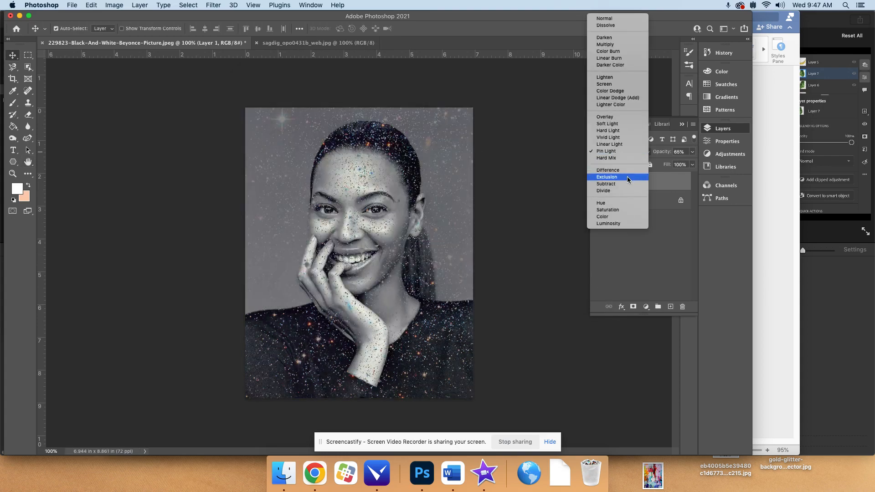
click(628, 177)
click(694, 152)
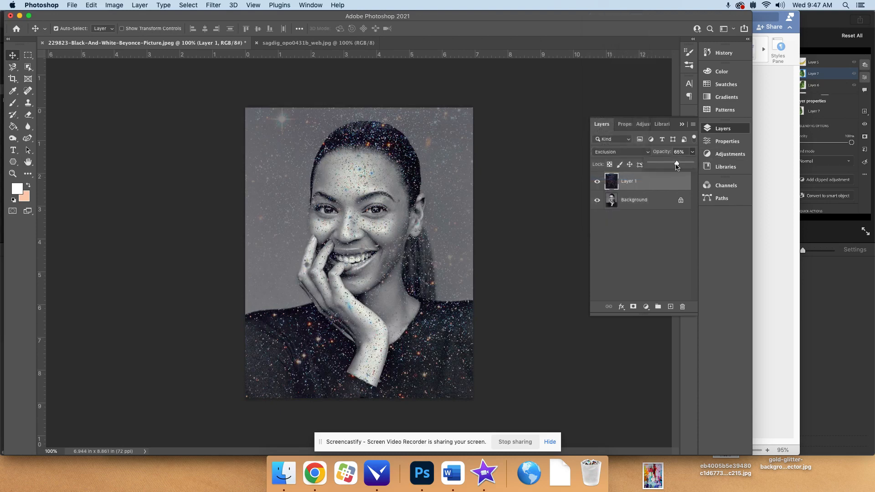
drag(677, 166, 684, 165)
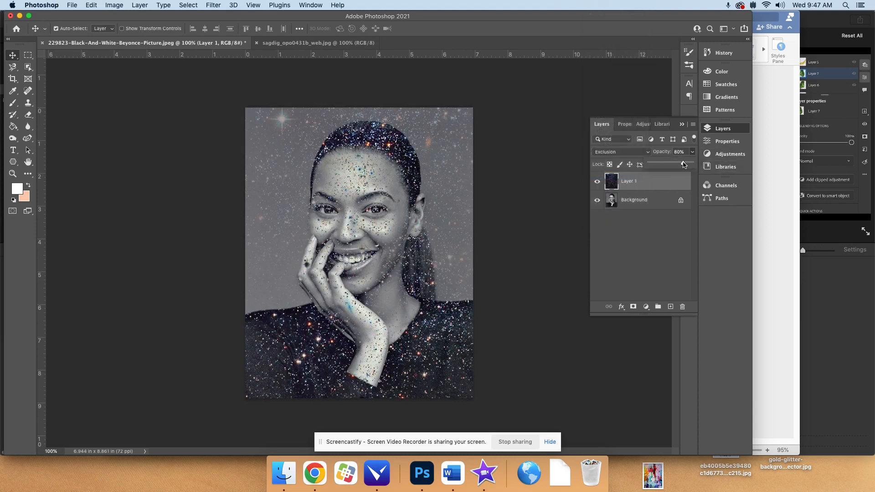
Step: Save a maximum-quality JPEG copy of the composite as Exclusion BM.jpg in the Documents folder
click(72, 5)
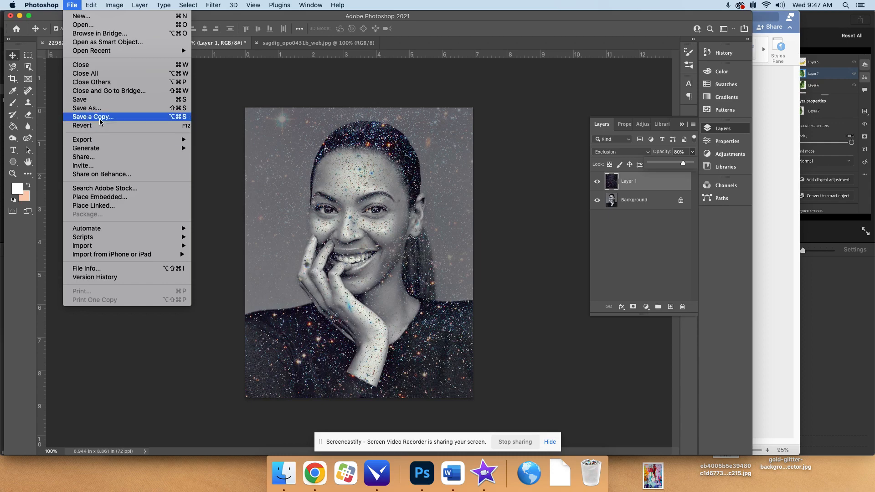
click(100, 121)
text(E)
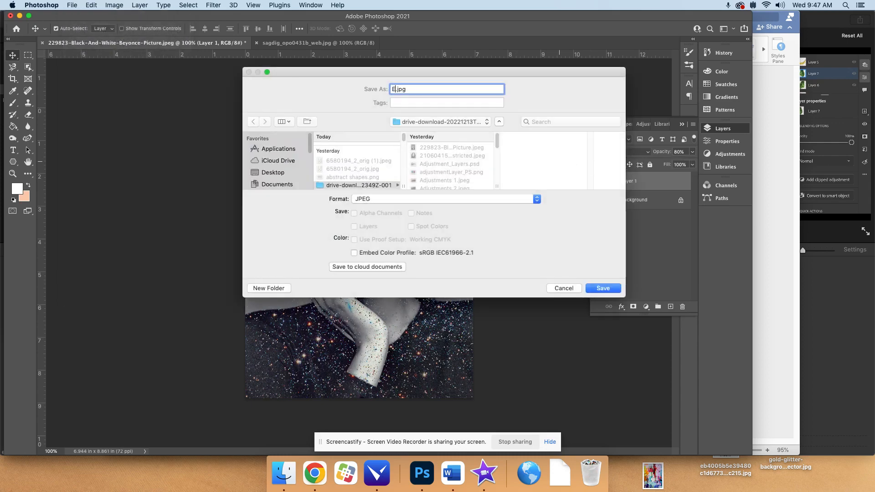
text(xclusion N)
key(BackSpace)
text(BM)
click(274, 183)
click(603, 288)
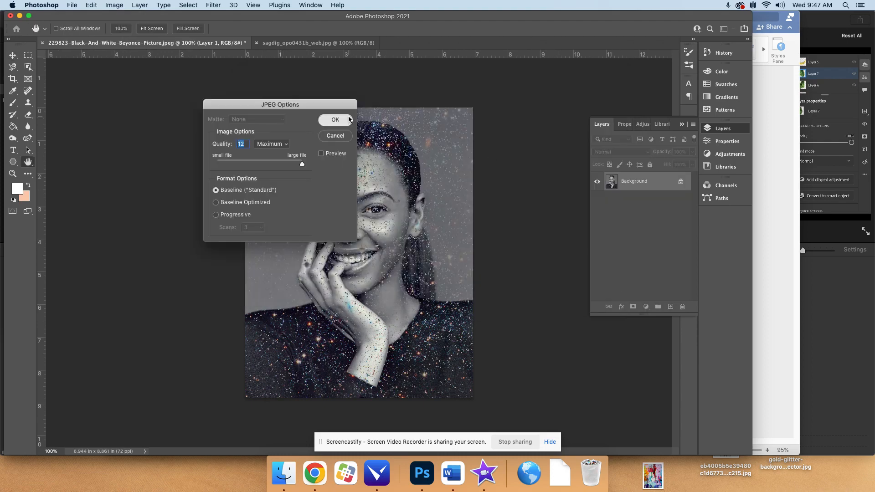
click(349, 119)
Step: Change the starfield layer's blend mode to Luminosity and save a JPEG copy as Luminosity BM.jpg in the Documents folder
click(641, 150)
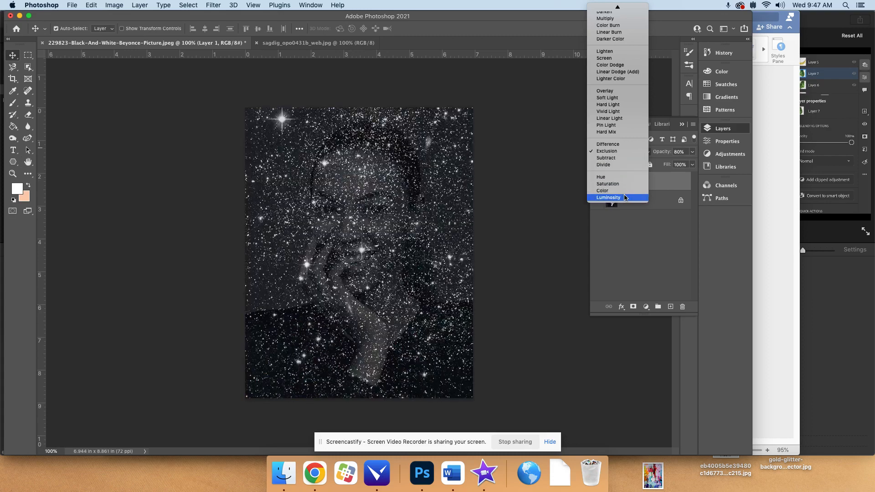
click(624, 198)
click(82, 4)
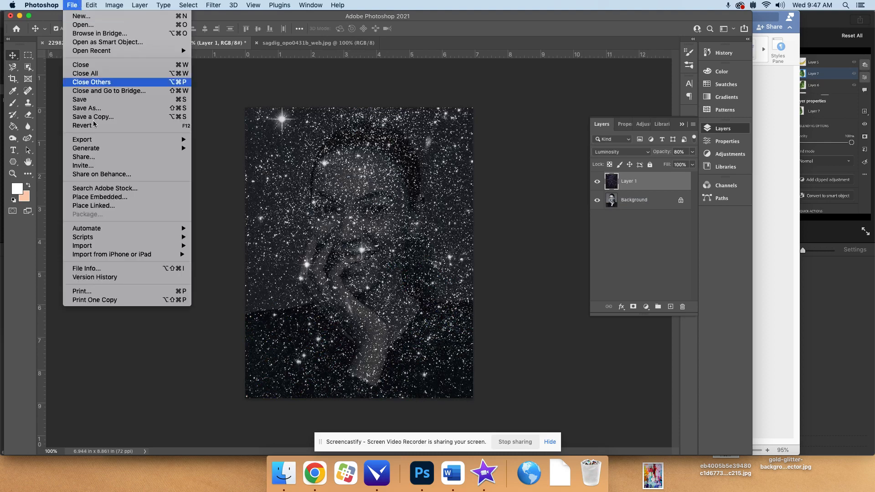
click(347, 156)
key(super+shift+s)
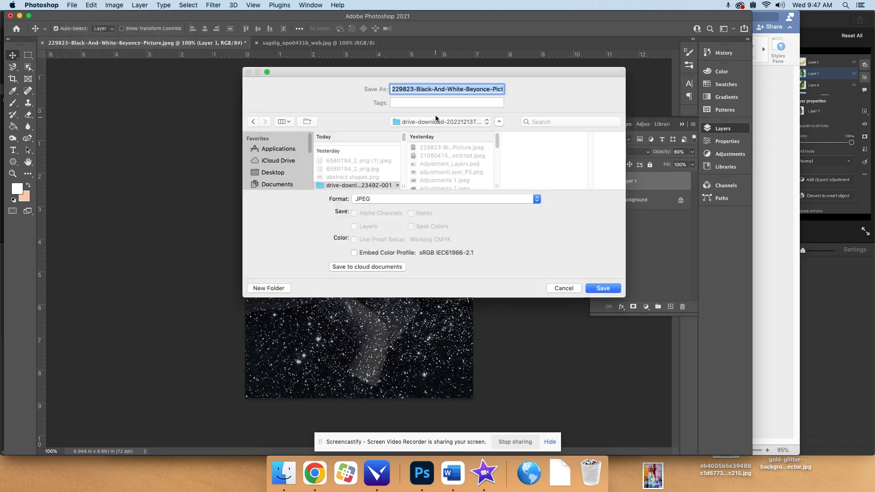
text(Luminosity)
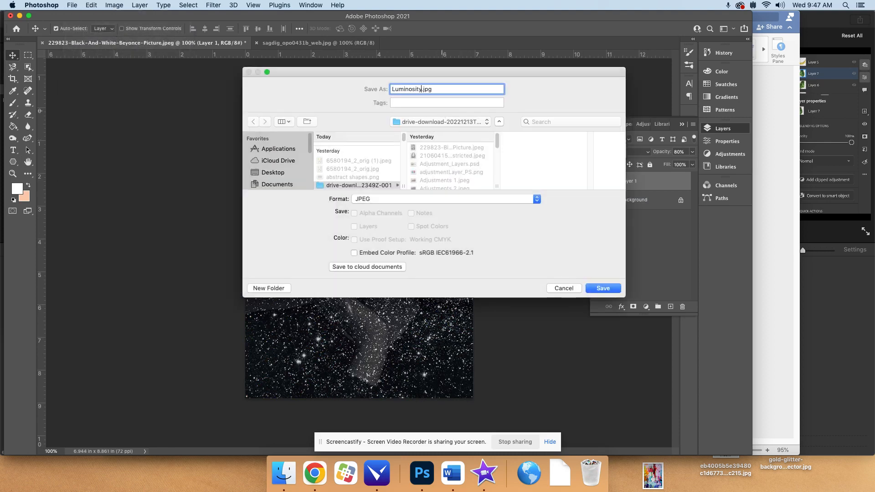
text( BM)
click(270, 184)
scroll(405, 144, down, 5)
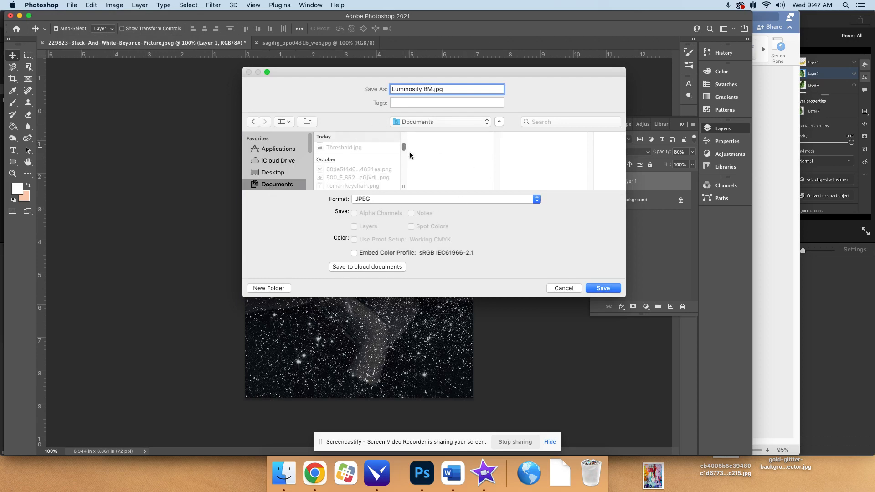
click(607, 289)
click(335, 120)
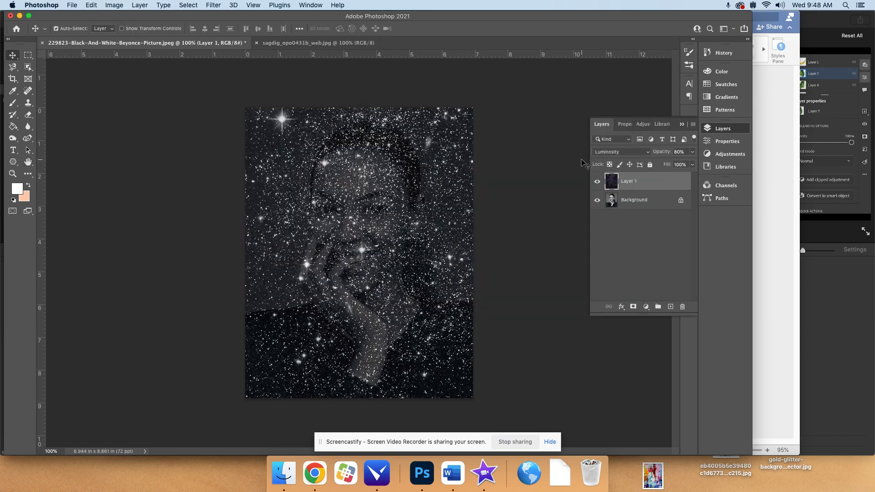
Step: Change the starfield layer's blend mode to Darken and save a maximum-quality JPEG copy as Darken BM.jpg in the Documents folder
click(620, 151)
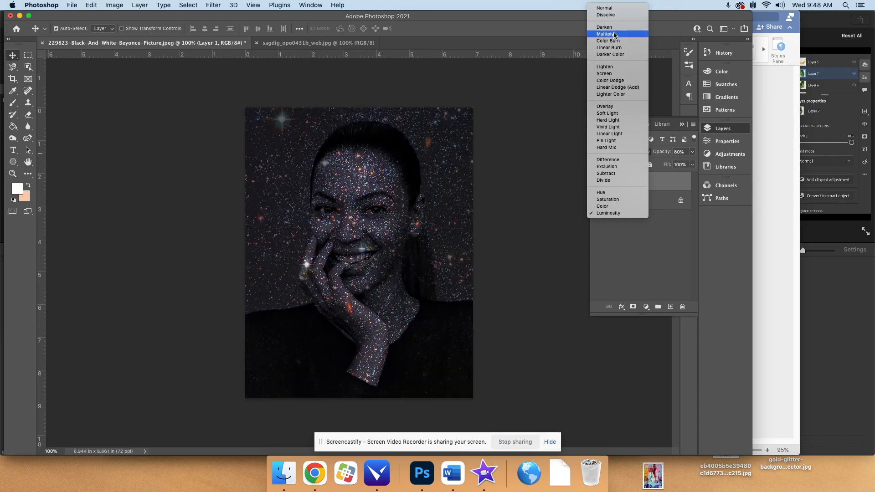
click(614, 28)
click(72, 5)
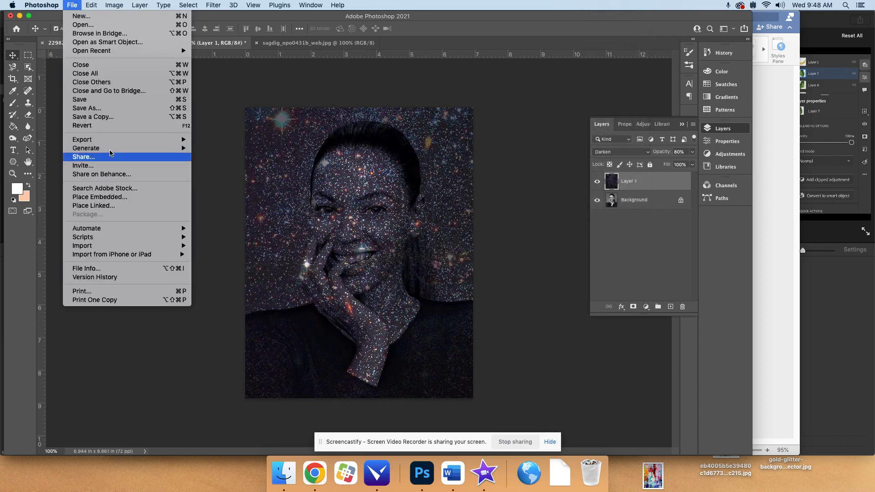
click(111, 111)
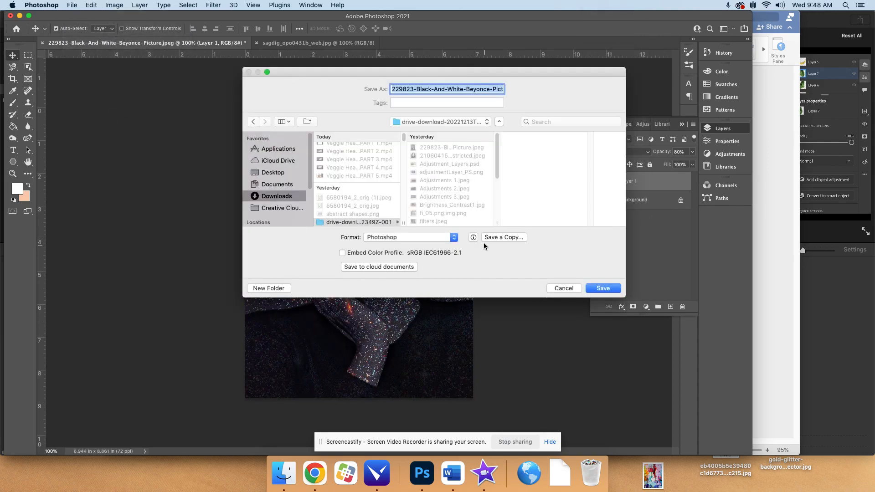
text(Darken BM.psd)
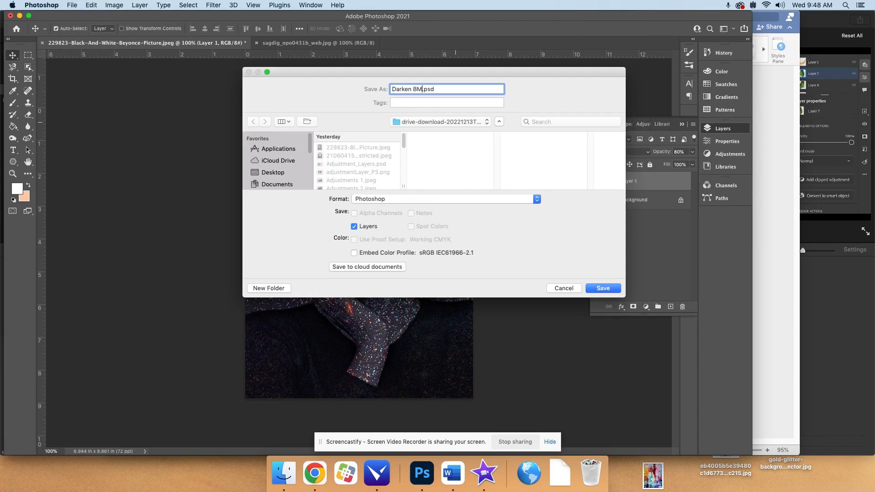
click(417, 199)
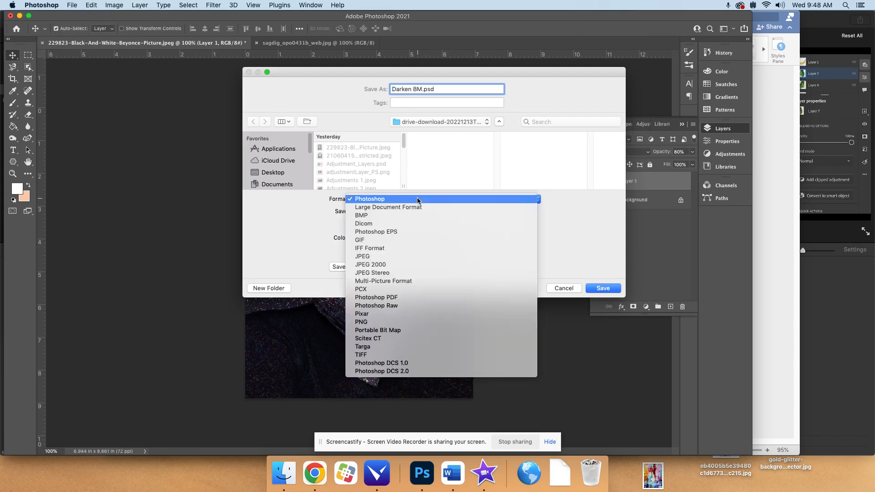
click(365, 256)
click(273, 185)
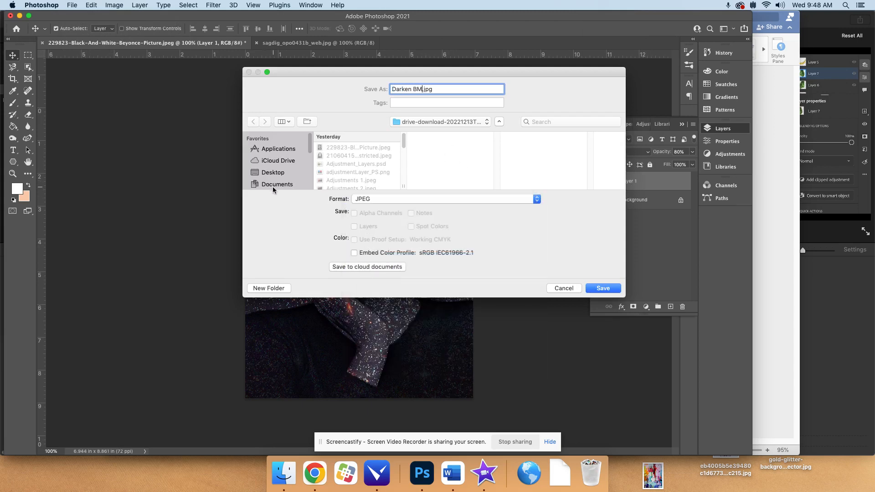
click(603, 288)
click(335, 120)
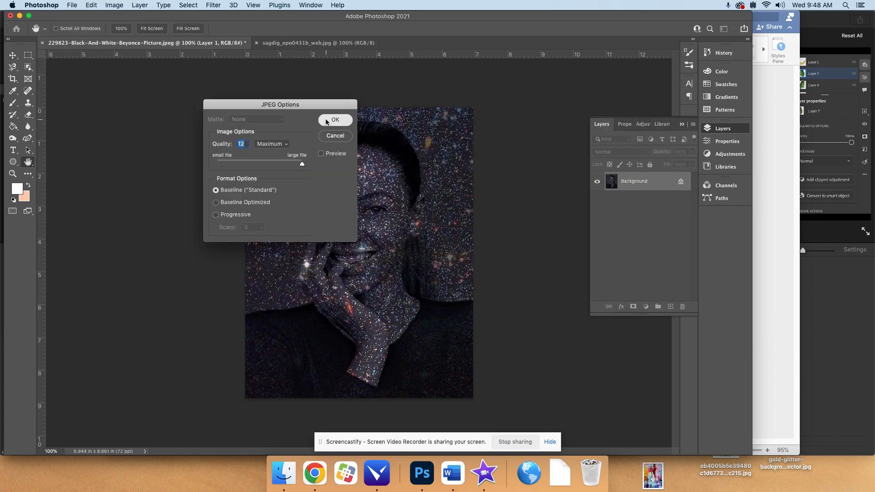
Step: Switch to Chrome and open the M2T3: Blend Modes slide in the Art Journal Module 2 presentation
click(314, 473)
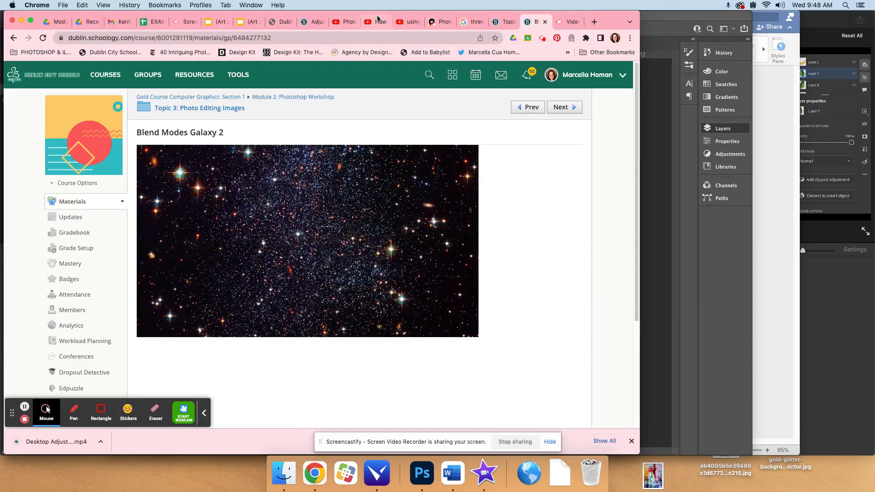
click(246, 22)
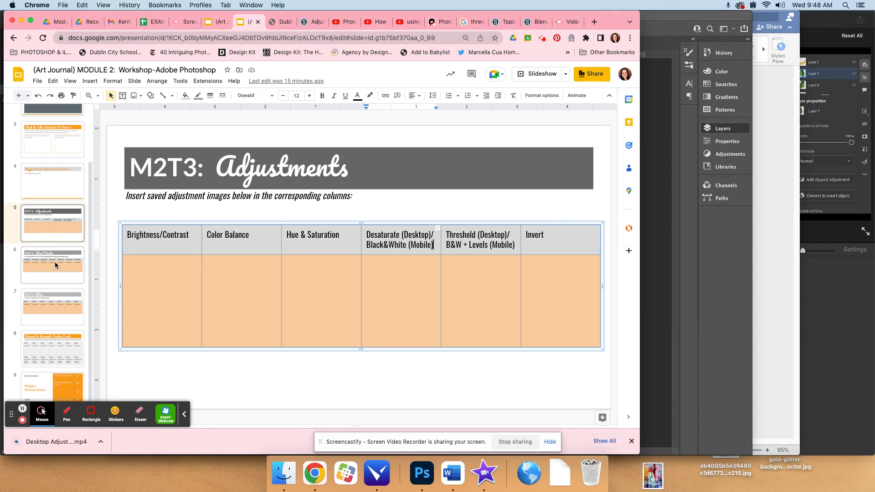
click(72, 269)
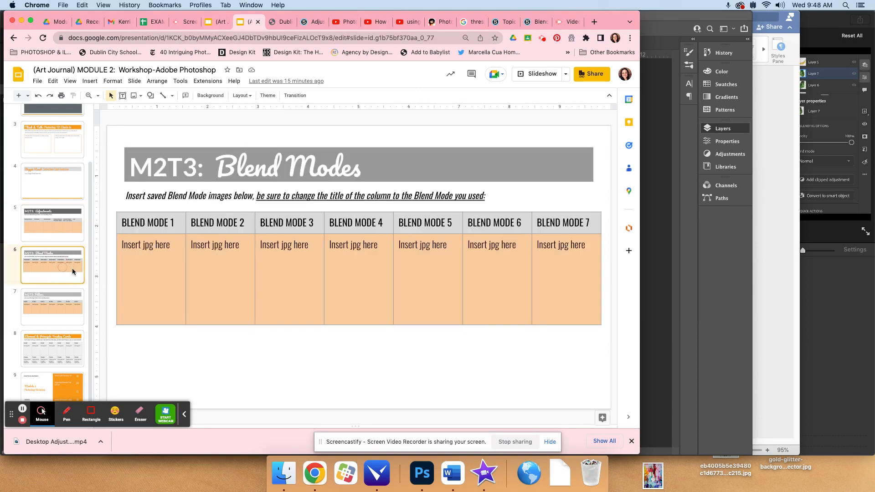
Step: Go through the seven column titles of the Blend Modes table that need the names of the blend modes used
triple_click(162, 223)
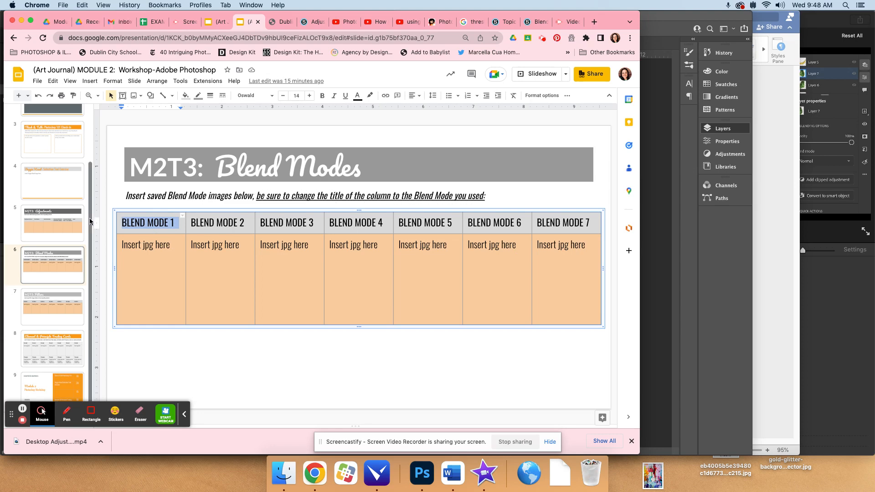
click(200, 222)
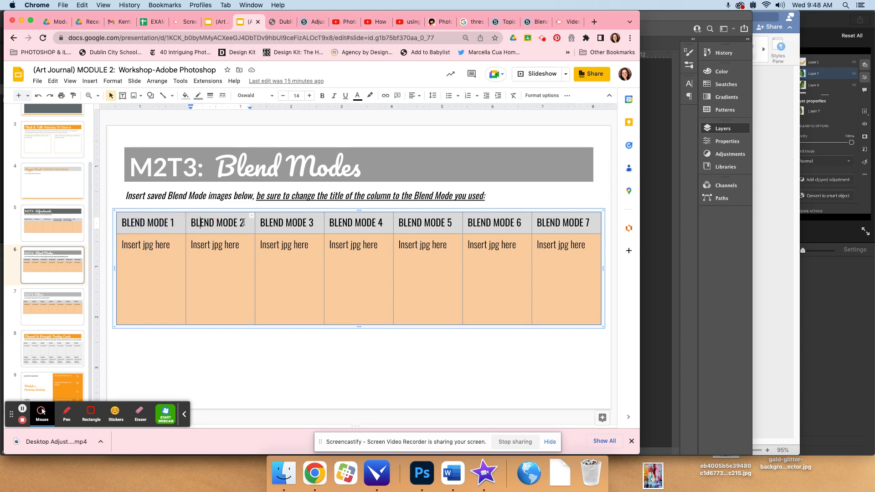
click(302, 221)
click(363, 224)
click(446, 224)
click(500, 224)
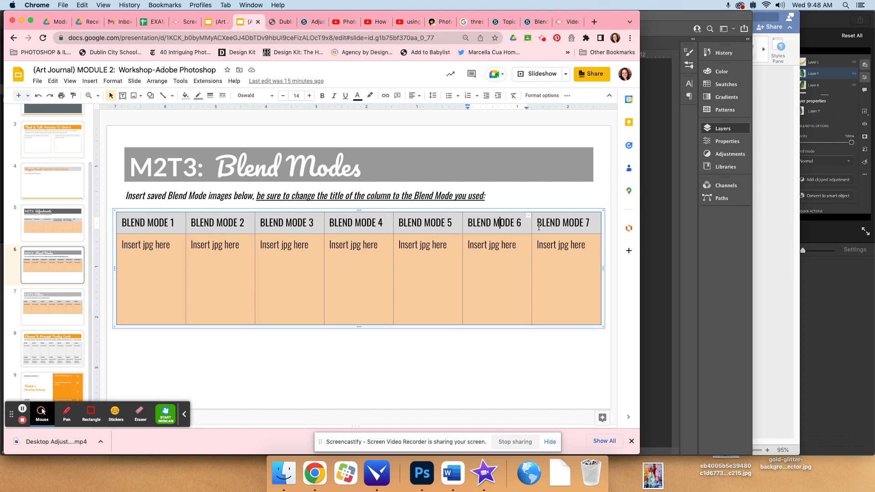
click(547, 224)
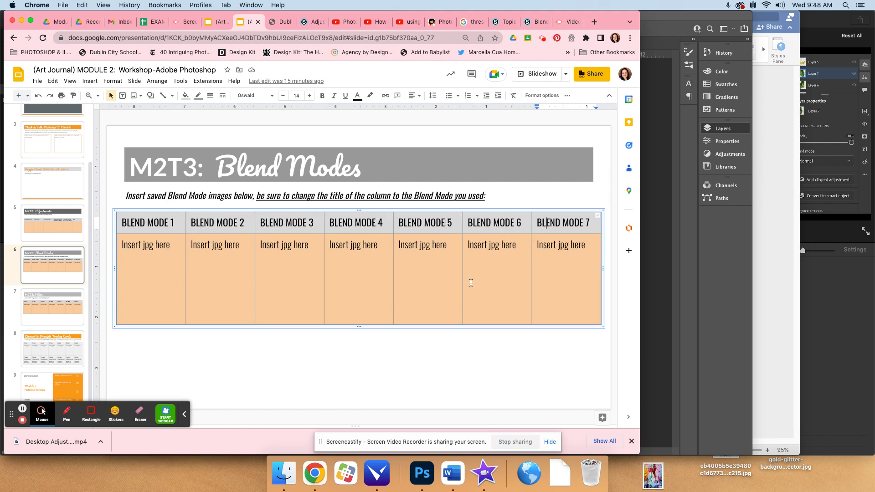